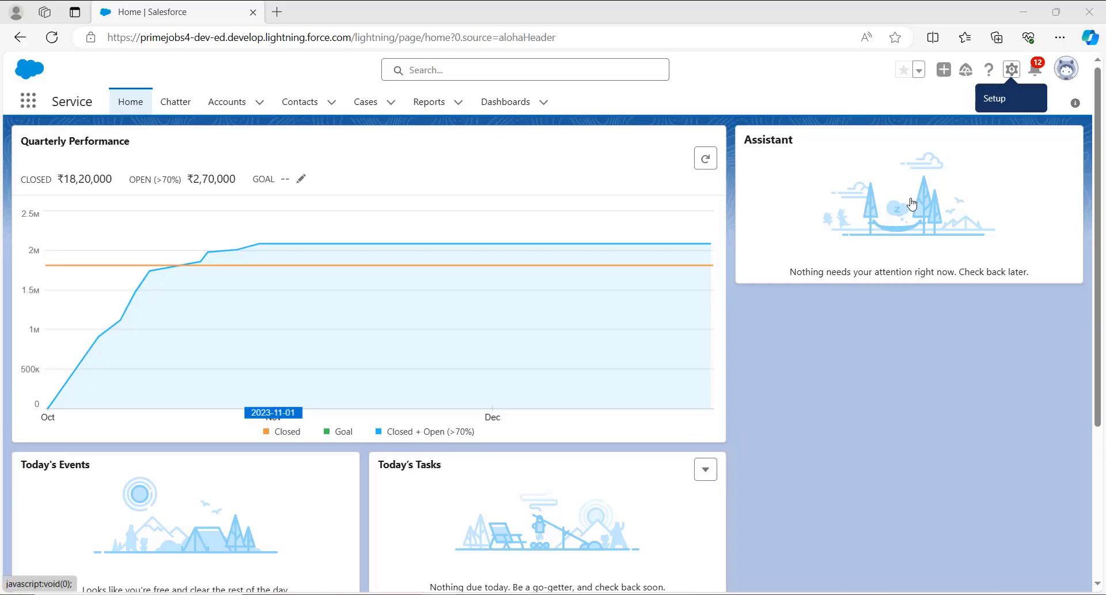
Open the Object Manager in Salesforce Setup.
{"action": "left_click", "coordinate": [1012, 72]}
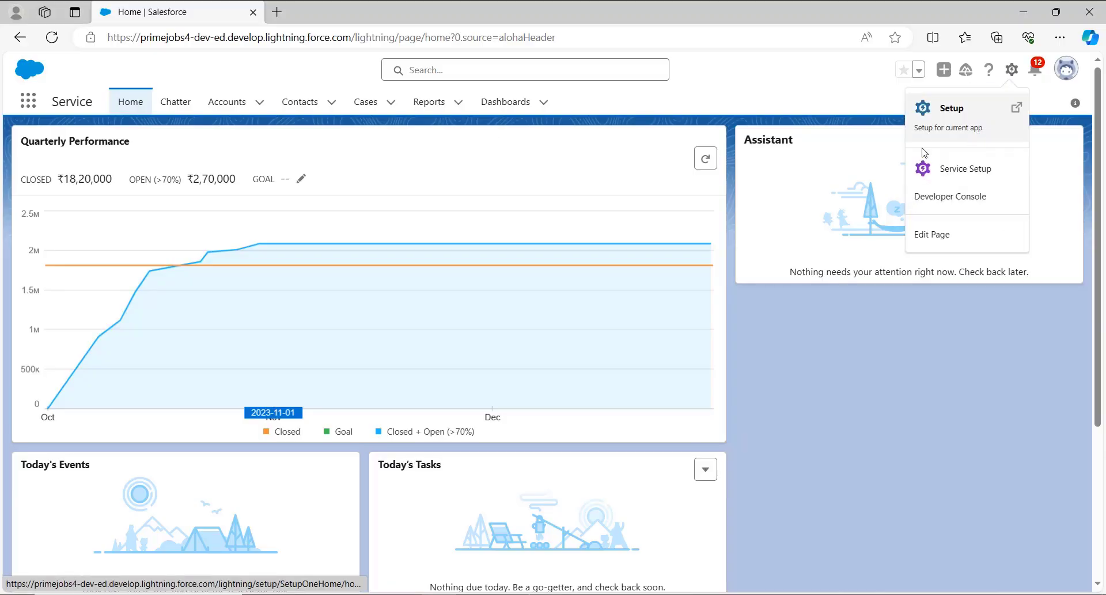
{"action": "left_click", "coordinate": [961, 132]}
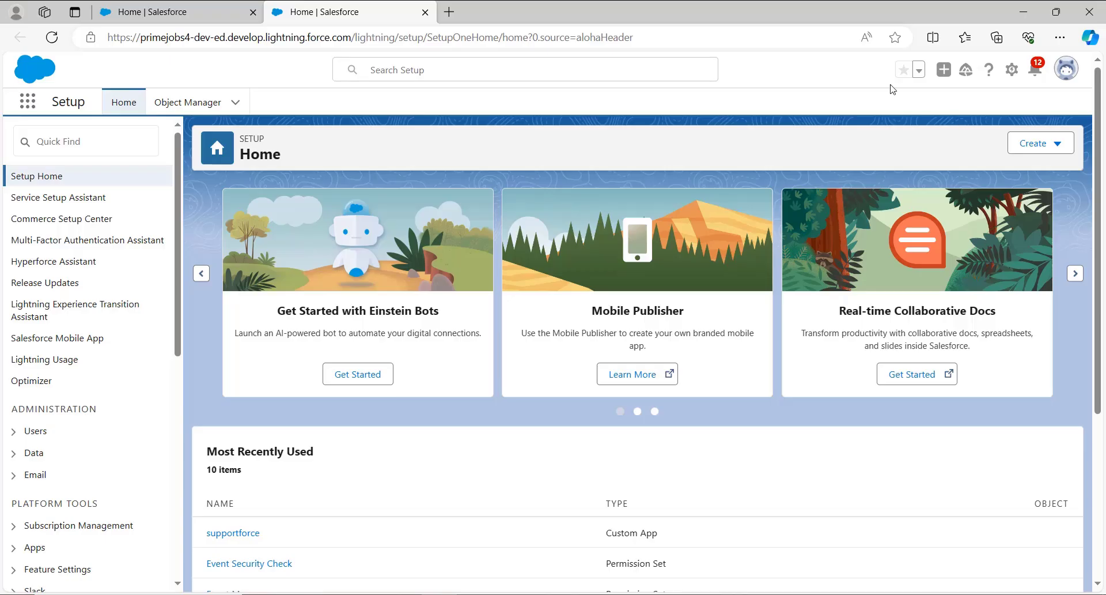
{"action": "left_click", "coordinate": [218, 104]}
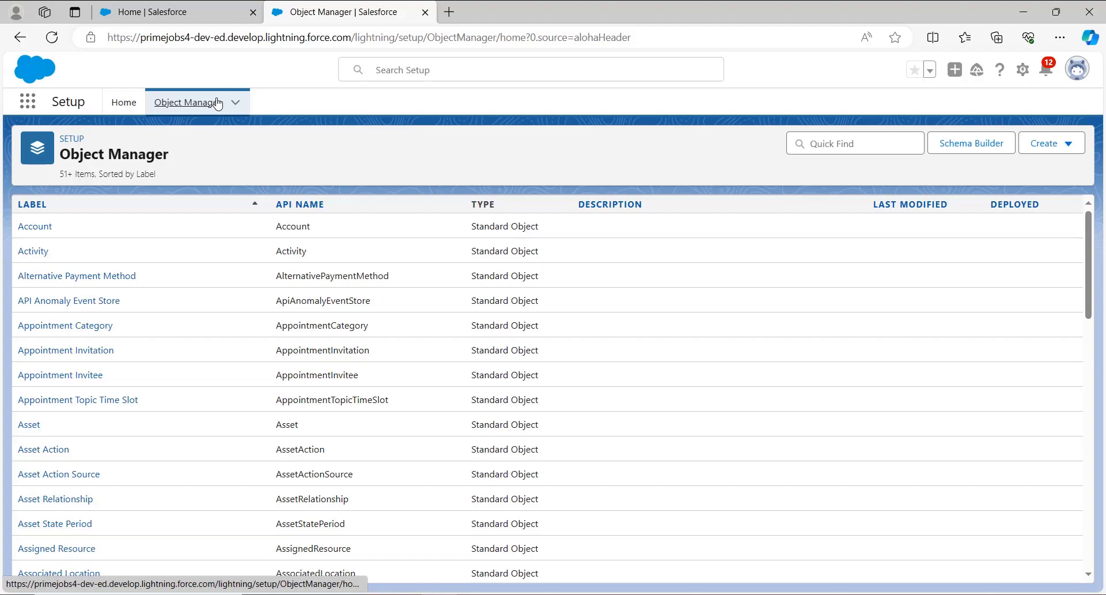
Find the Contact standard object by filtering the object list for "contact" and open it.
{"action": "scroll", "coordinate": [76, 484], "scroll_direction": "down", "scroll_amount": 5}
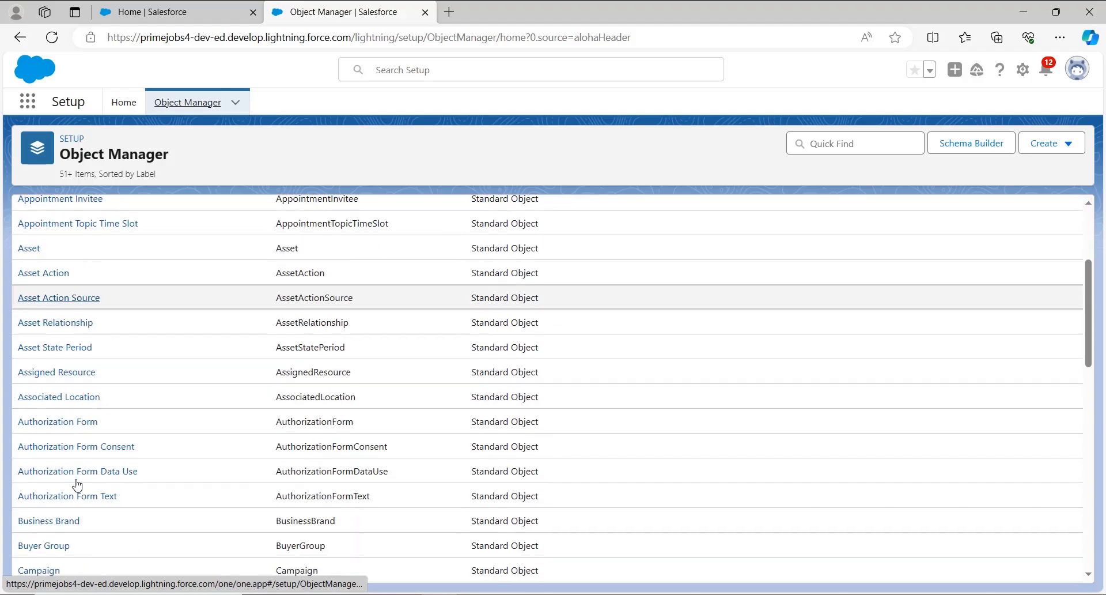
{"action": "scroll", "coordinate": [76, 484], "scroll_direction": "down", "scroll_amount": 5}
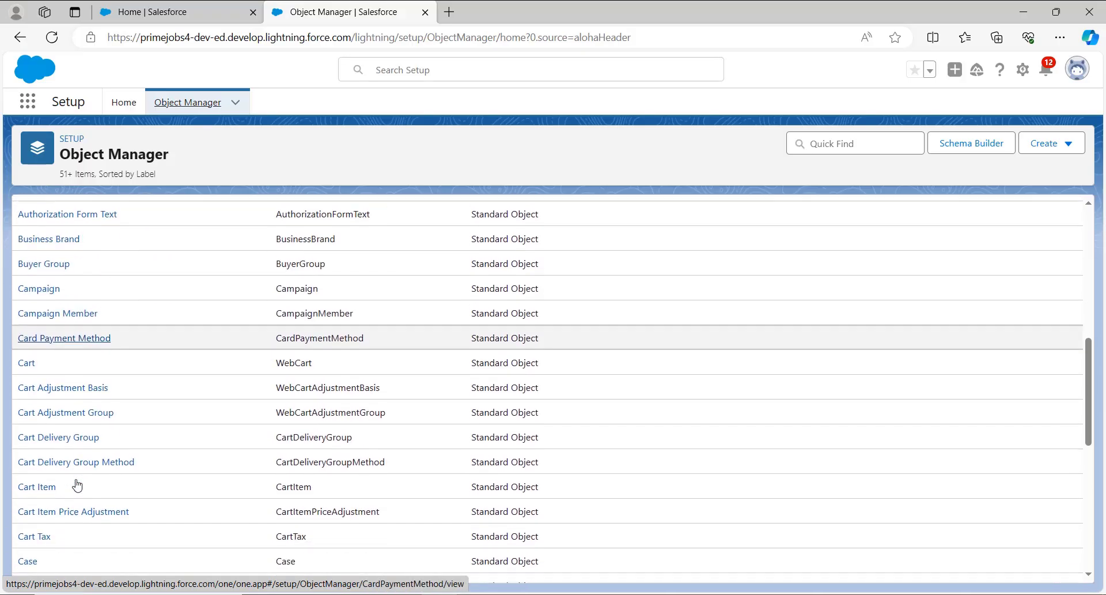
{"action": "scroll", "coordinate": [77, 484], "scroll_direction": "down", "scroll_amount": 4}
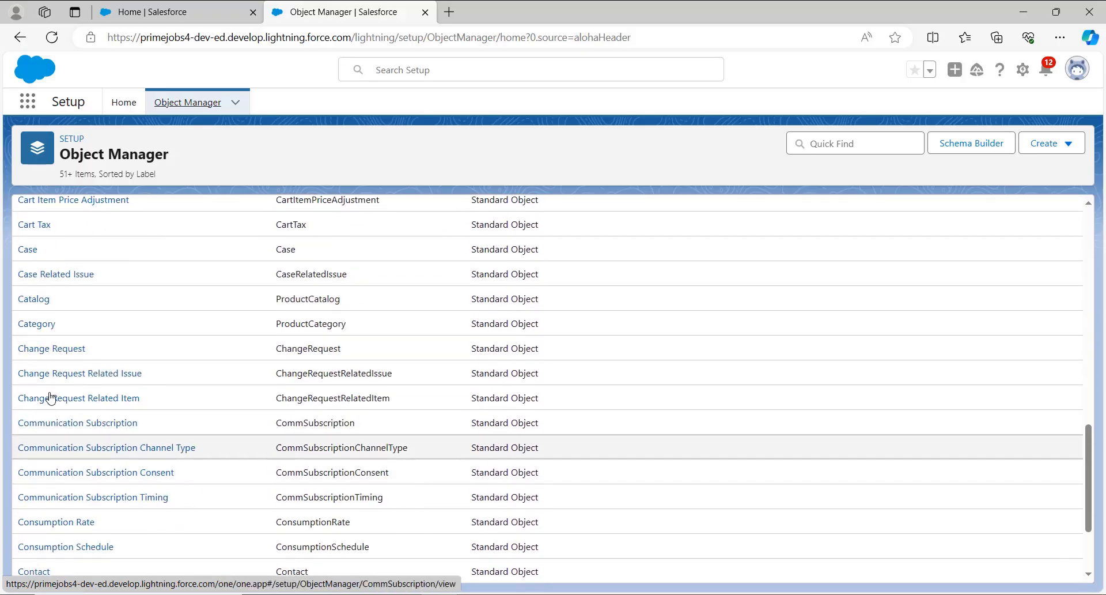
{"action": "scroll", "coordinate": [87, 364], "scroll_direction": "down", "scroll_amount": 1}
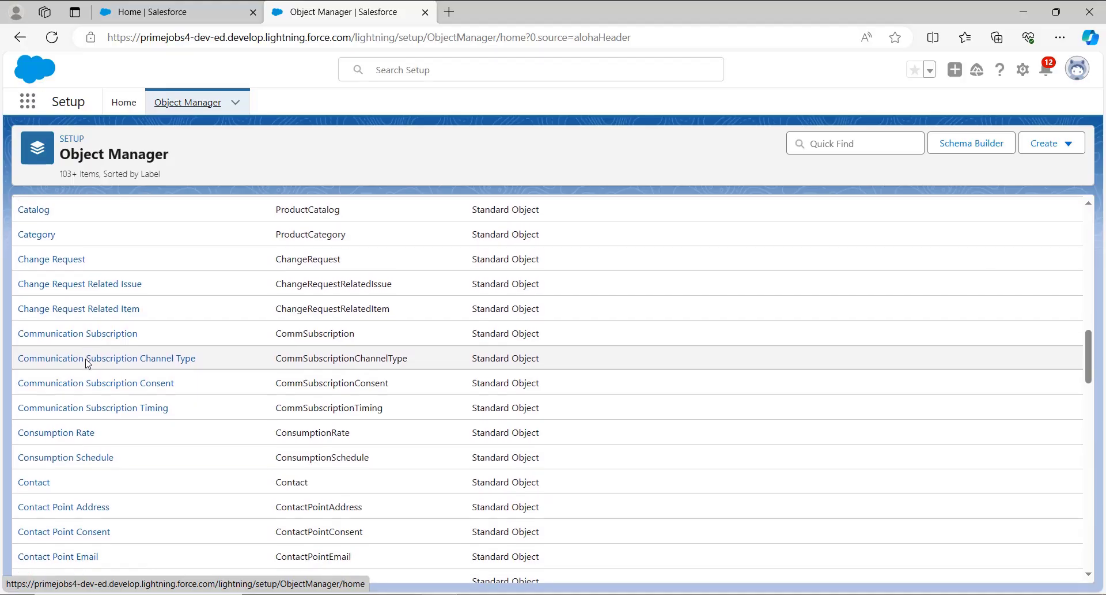
{"action": "scroll", "coordinate": [88, 363], "scroll_direction": "down", "scroll_amount": 1}
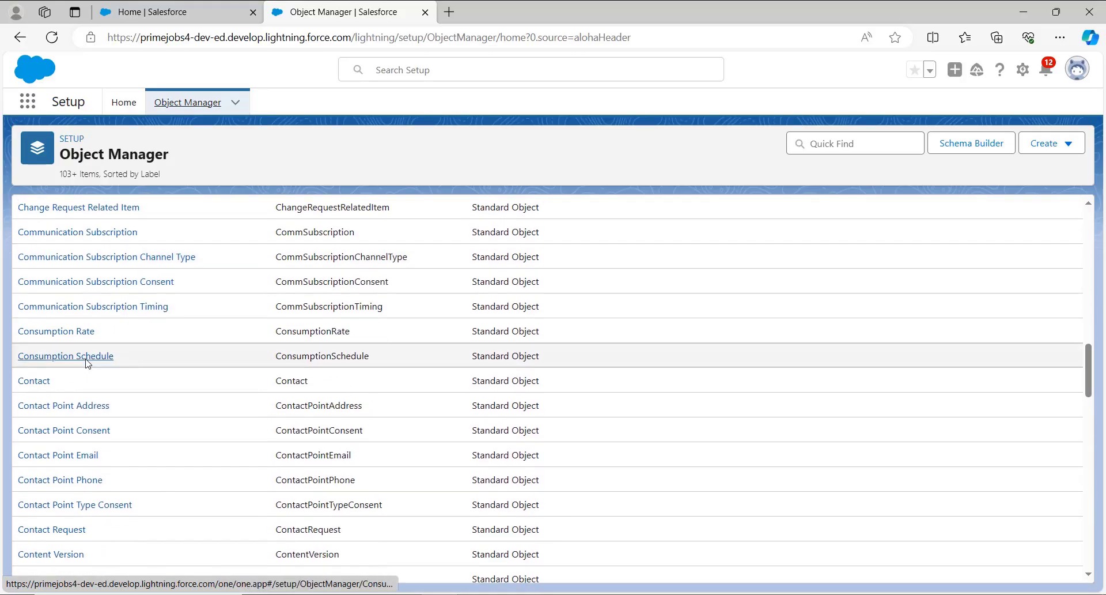
{"action": "left_click", "coordinate": [820, 146]}
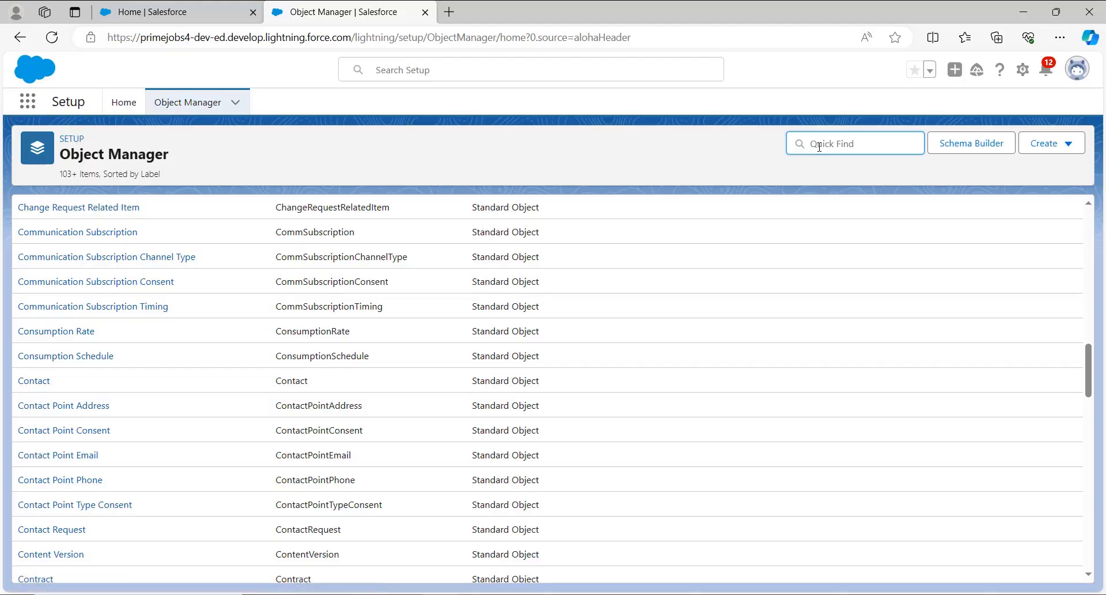
{"action": "type", "text": "contacts"}
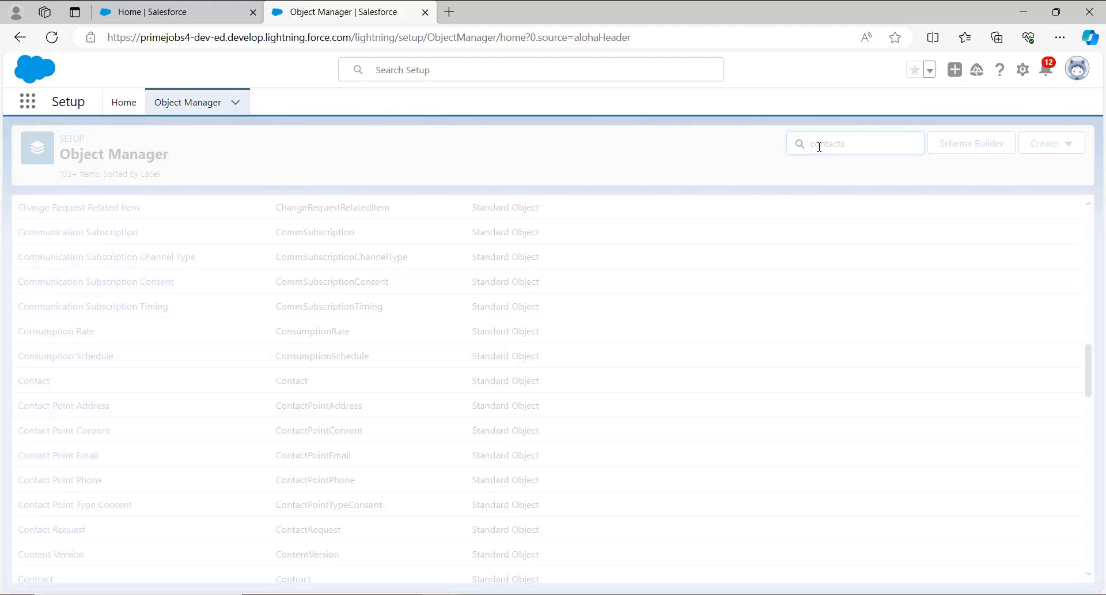
{"action": "key", "text": "BackSpace"}
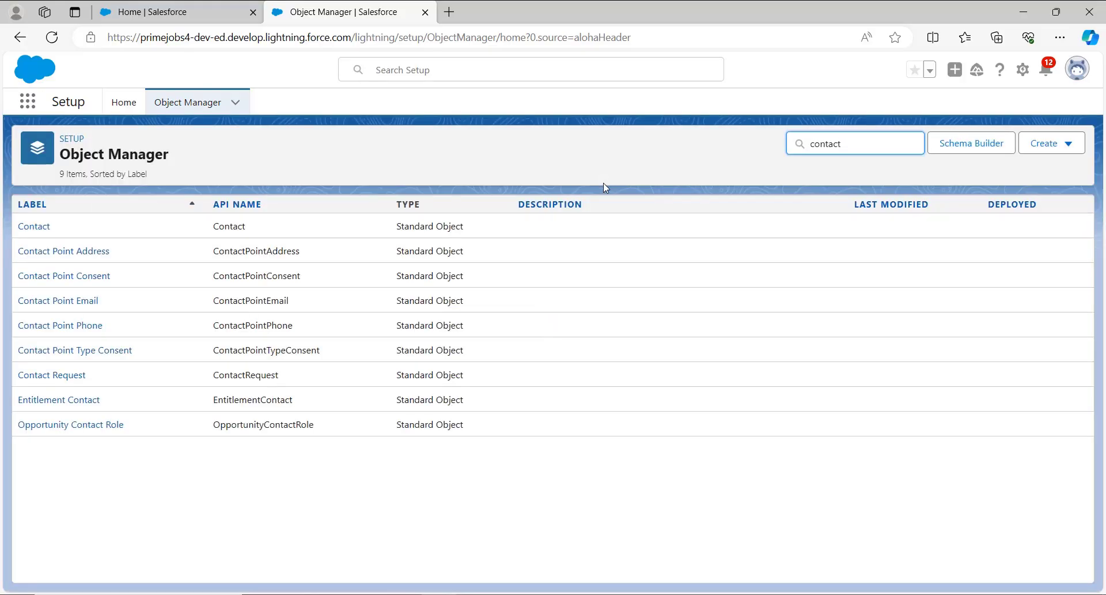
{"action": "left_click", "coordinate": [34, 231]}
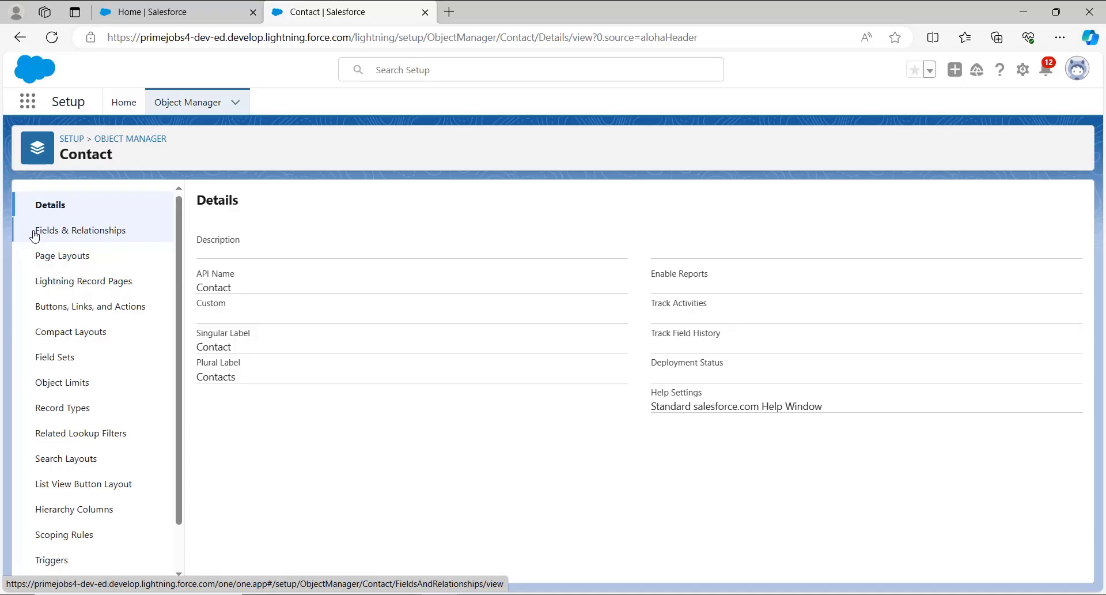
Open history tracking for the Contact object's fields and enable Contact History.
{"action": "left_click", "coordinate": [89, 234]}
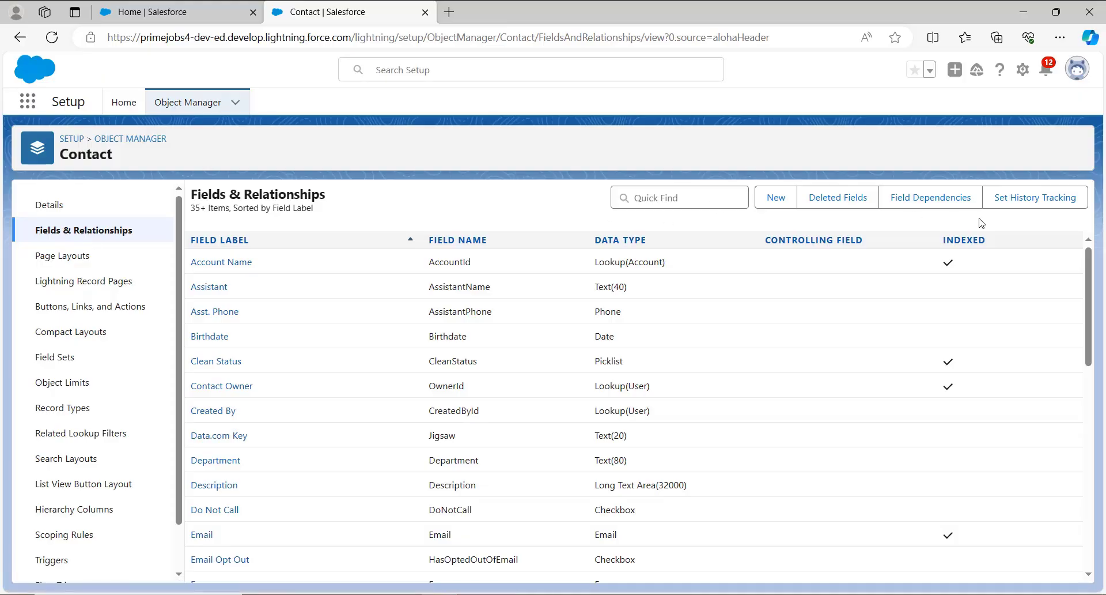
{"action": "left_click", "coordinate": [1025, 209]}
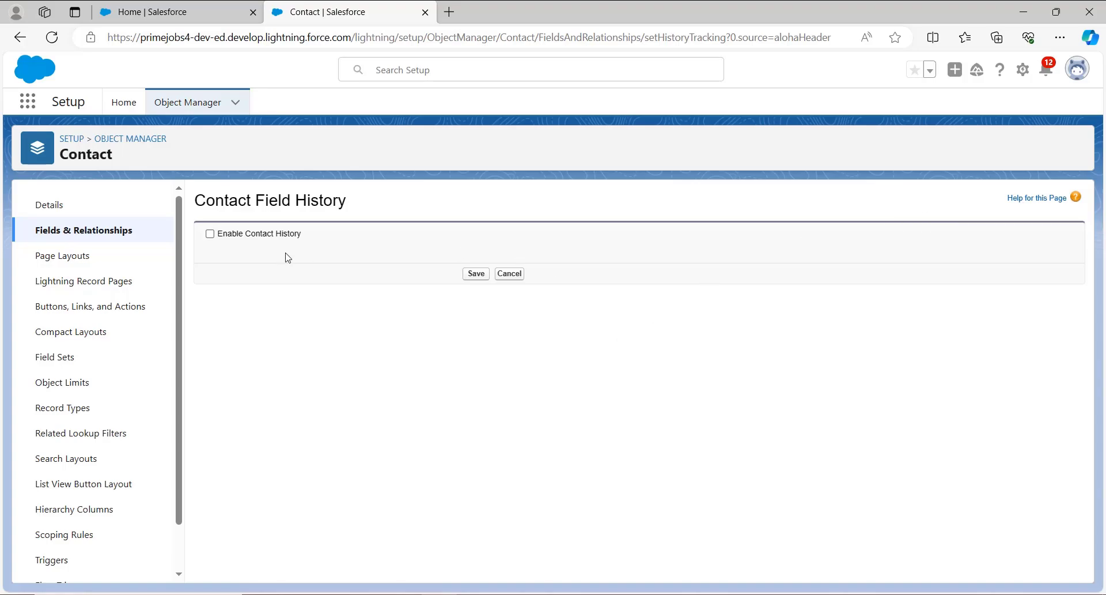
{"action": "left_click", "coordinate": [209, 234]}
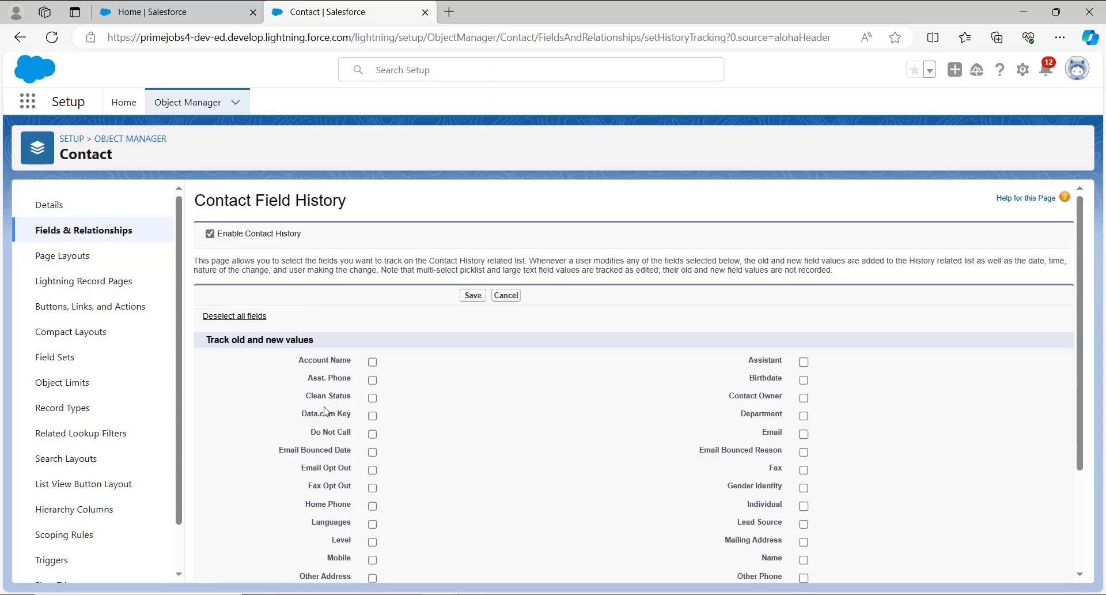
Select the Description, Department and Mobile fields for Contact history tracking and save the settings.
{"action": "scroll", "coordinate": [329, 463], "scroll_direction": "down", "scroll_amount": 1}
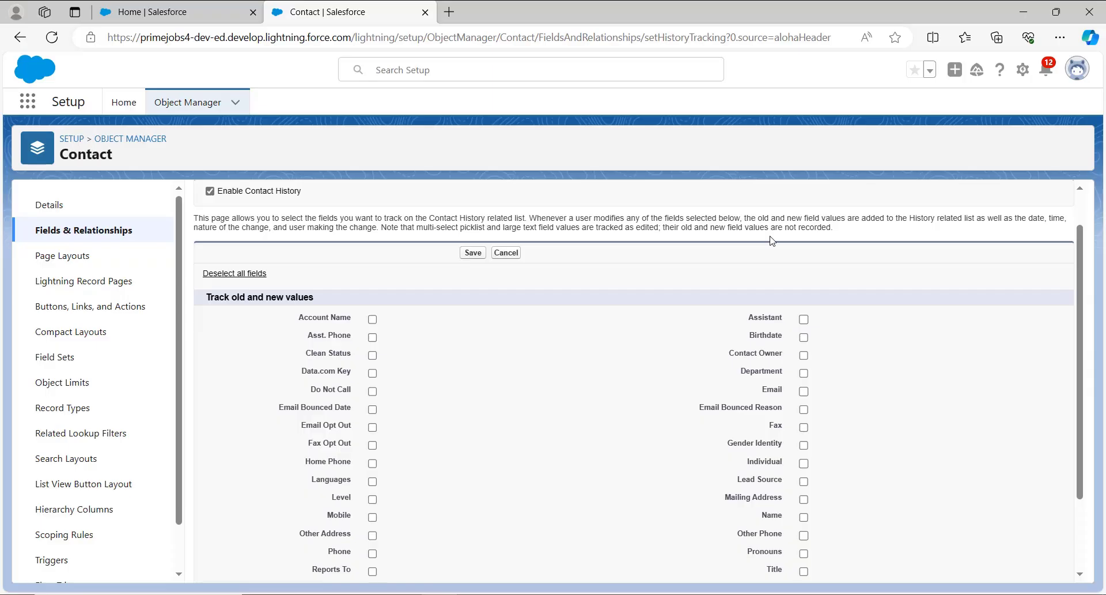
{"action": "scroll", "coordinate": [801, 470], "scroll_direction": "down", "scroll_amount": 1}
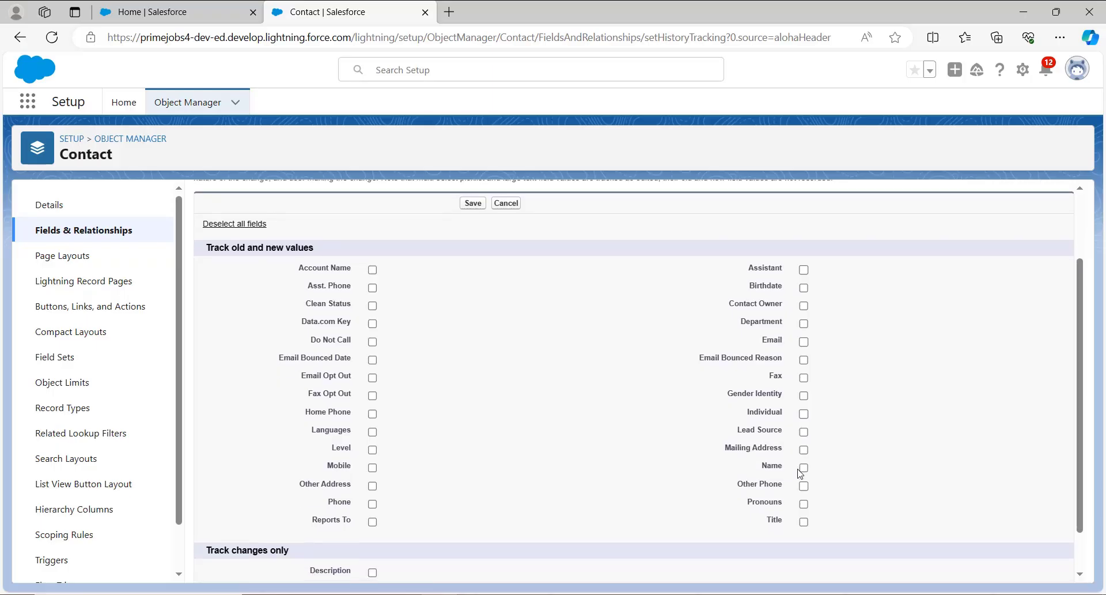
{"action": "scroll", "coordinate": [801, 473], "scroll_direction": "down", "scroll_amount": 1}
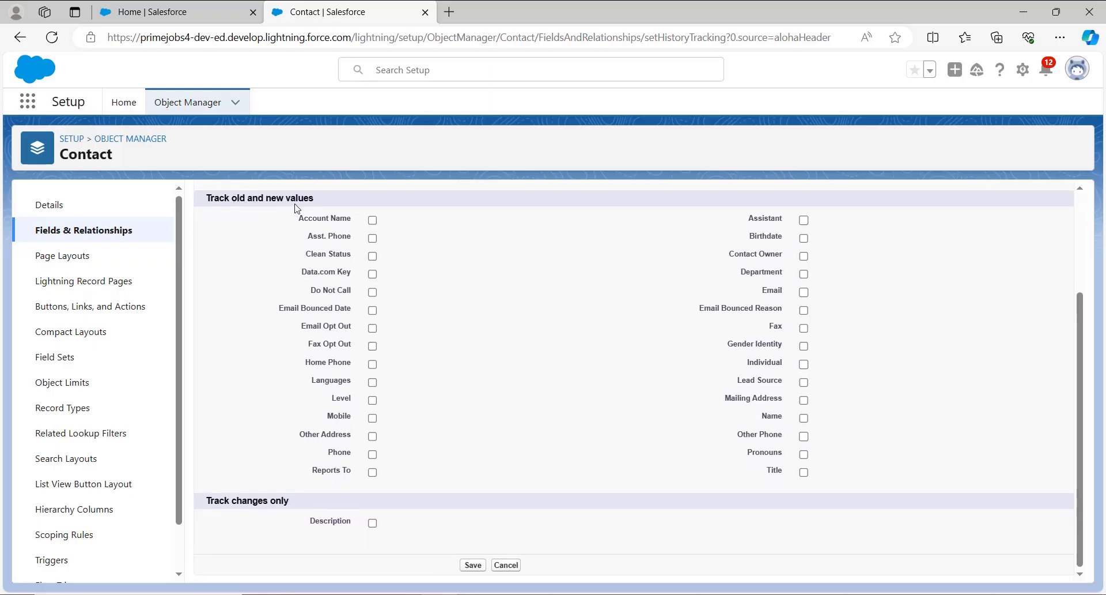
{"action": "left_click", "coordinate": [373, 523]}
{"action": "left_click", "coordinate": [805, 275]}
{"action": "left_click", "coordinate": [373, 418]}
{"action": "left_click", "coordinate": [473, 565]}
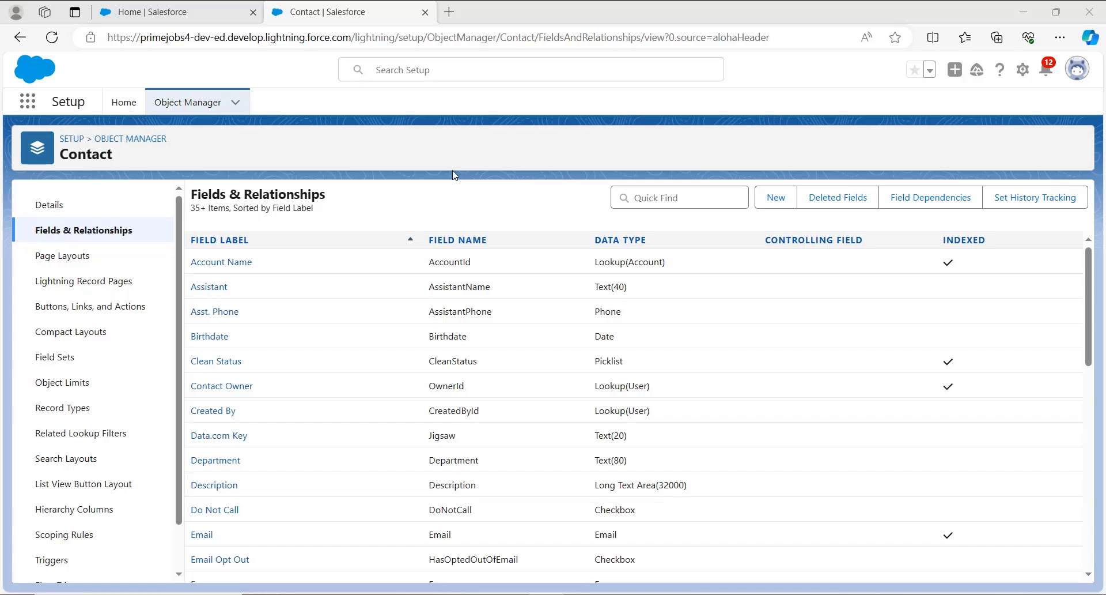
Open the Contact object's page layout named Contact Layout and show the related lists available to add.
{"action": "left_click", "coordinate": [60, 261]}
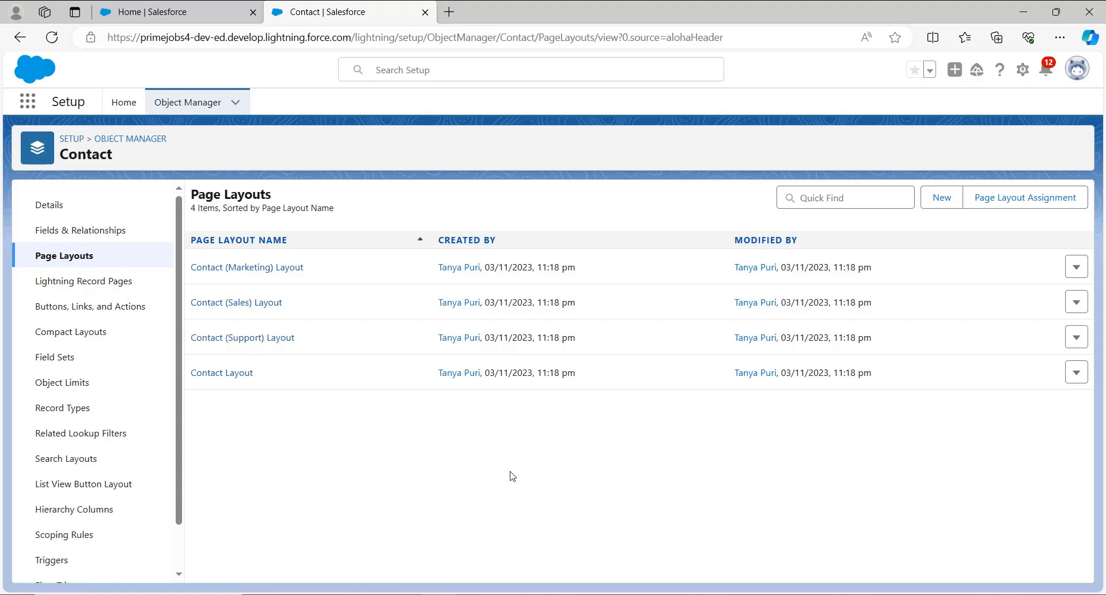
{"action": "left_click", "coordinate": [231, 378]}
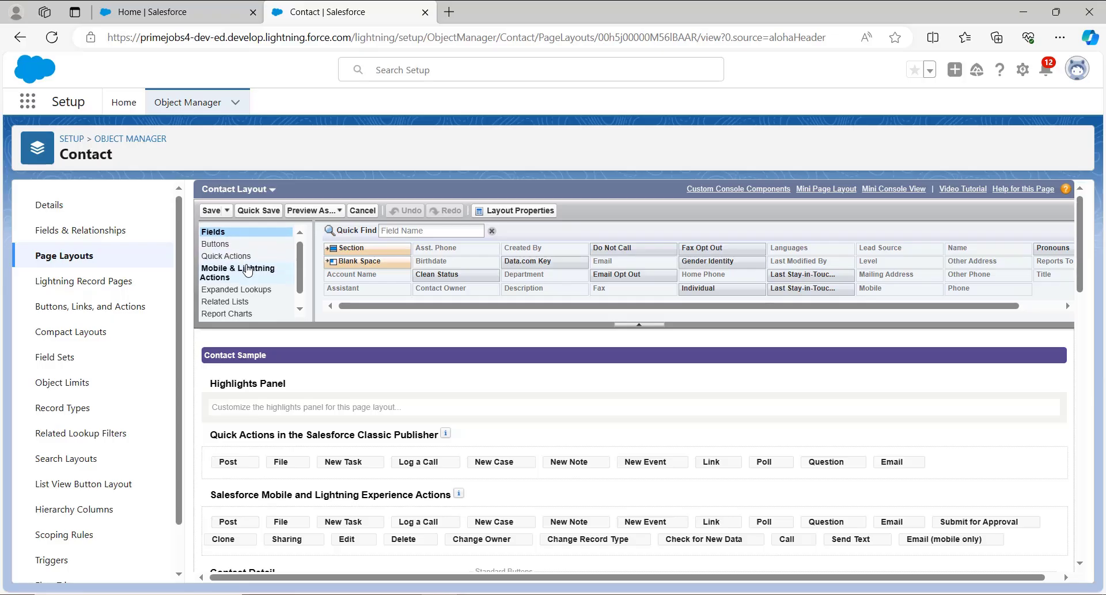
{"action": "scroll", "coordinate": [247, 270], "scroll_direction": "down", "scroll_amount": 1}
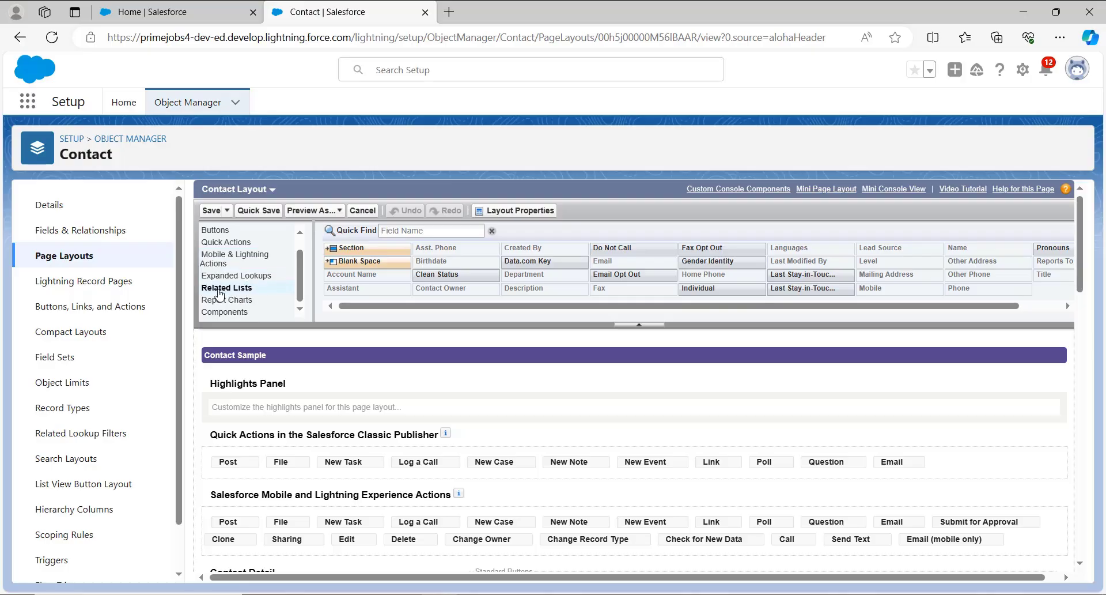
{"action": "left_click", "coordinate": [240, 290]}
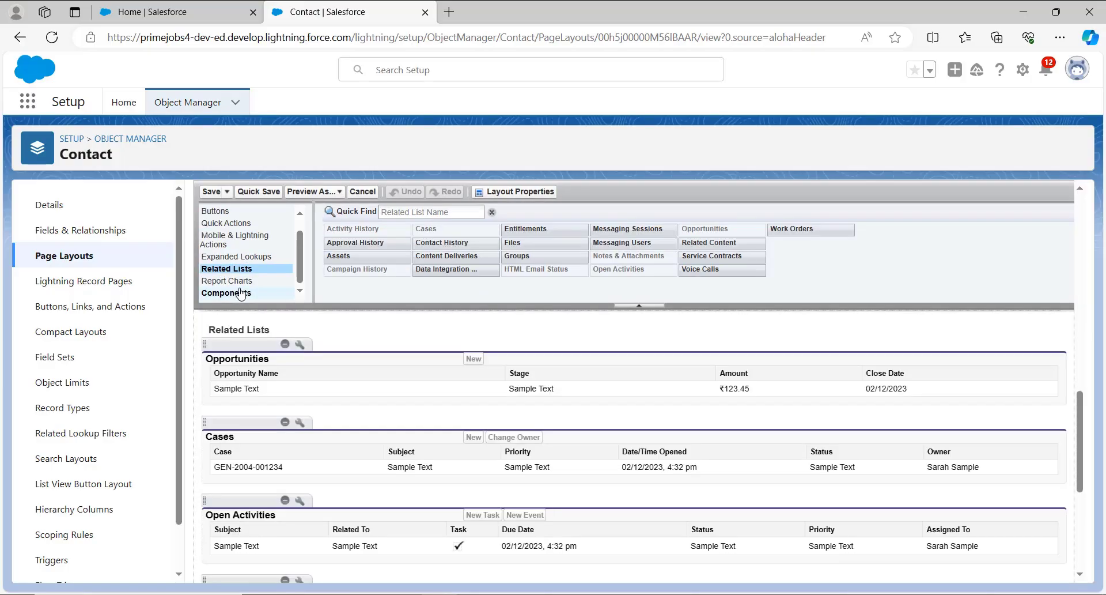
Try to place the Contact History related list in the layout's Related Lists section.
{"action": "scroll", "coordinate": [240, 293], "scroll_direction": "up", "scroll_amount": 1}
{"action": "scroll", "coordinate": [357, 350], "scroll_direction": "up", "scroll_amount": 1}
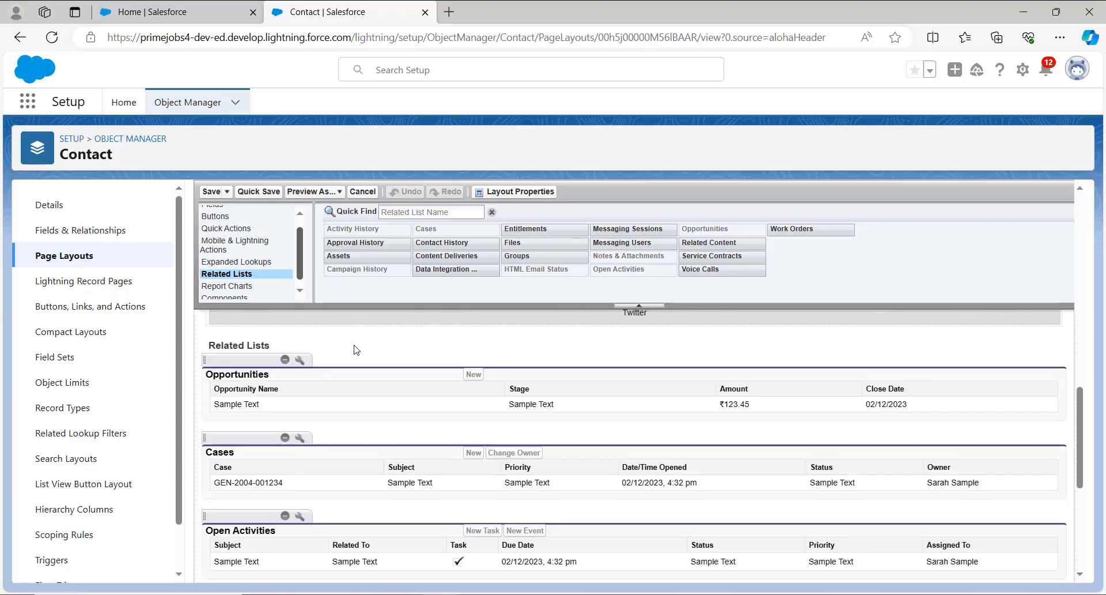
{"action": "scroll", "coordinate": [356, 350], "scroll_direction": "up", "scroll_amount": 8}
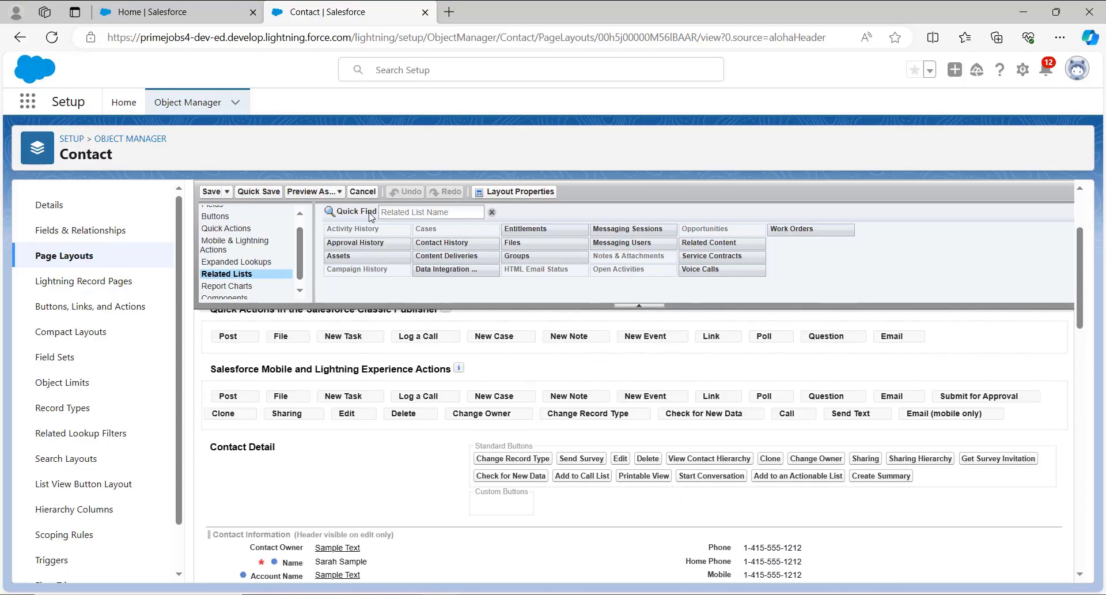
{"action": "scroll", "coordinate": [377, 337], "scroll_direction": "down", "scroll_amount": 2}
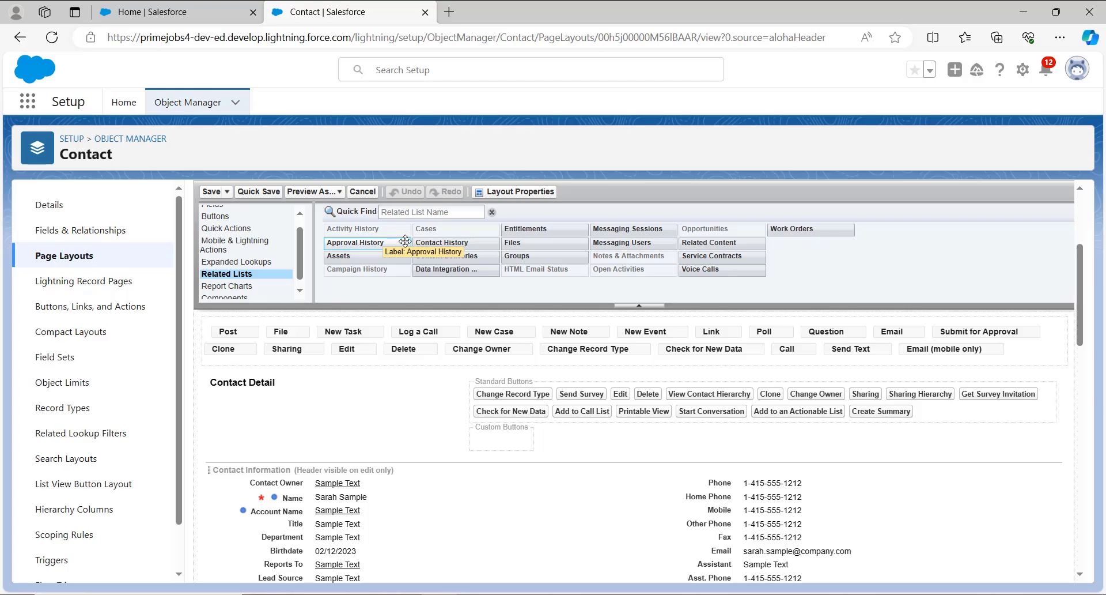
{"action": "left_click", "coordinate": [440, 210]}
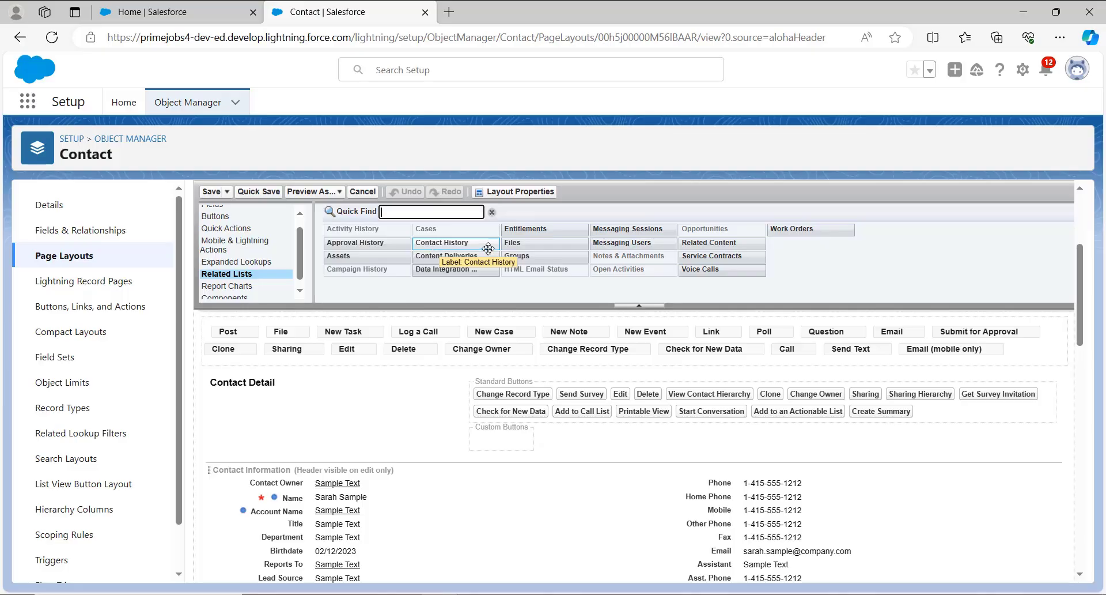
{"action": "scroll", "coordinate": [474, 365], "scroll_direction": "down", "scroll_amount": 4}
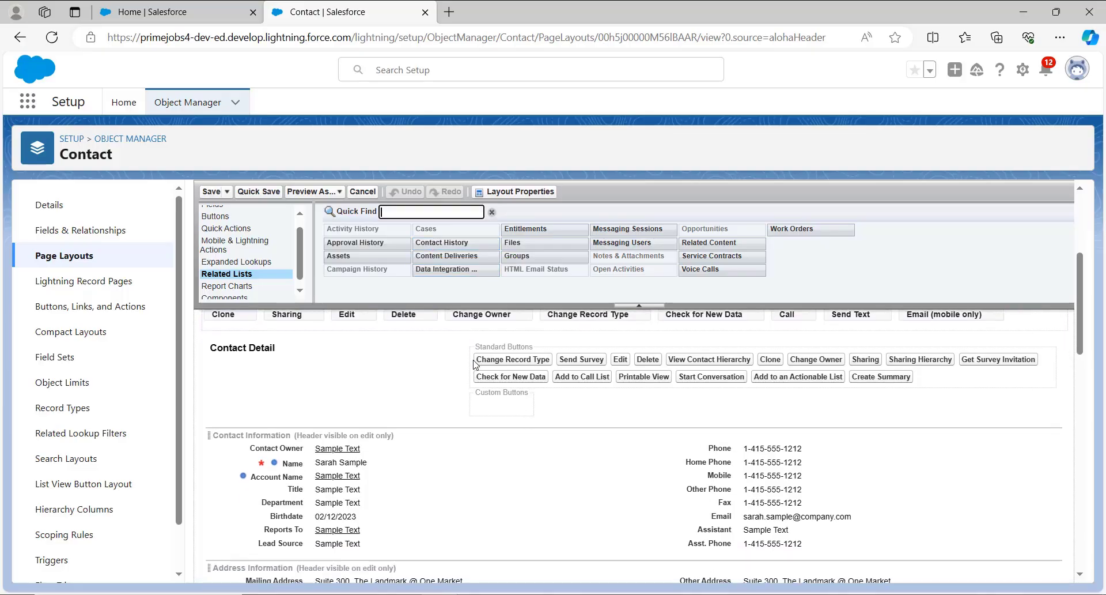
{"action": "scroll", "coordinate": [473, 364], "scroll_direction": "down", "scroll_amount": 5}
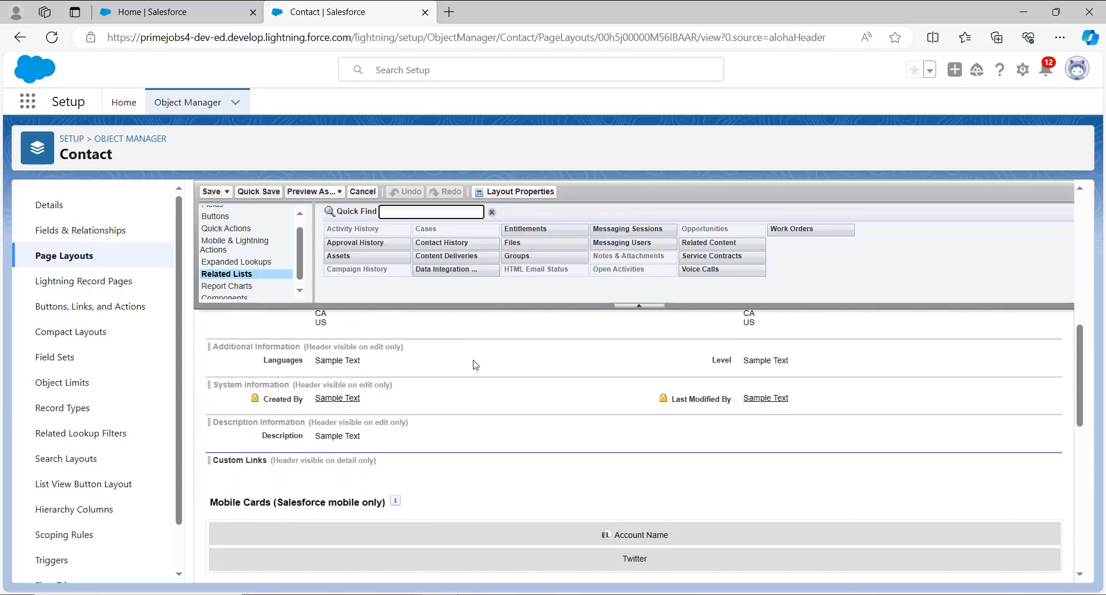
{"action": "scroll", "coordinate": [474, 364], "scroll_direction": "up", "scroll_amount": 3}
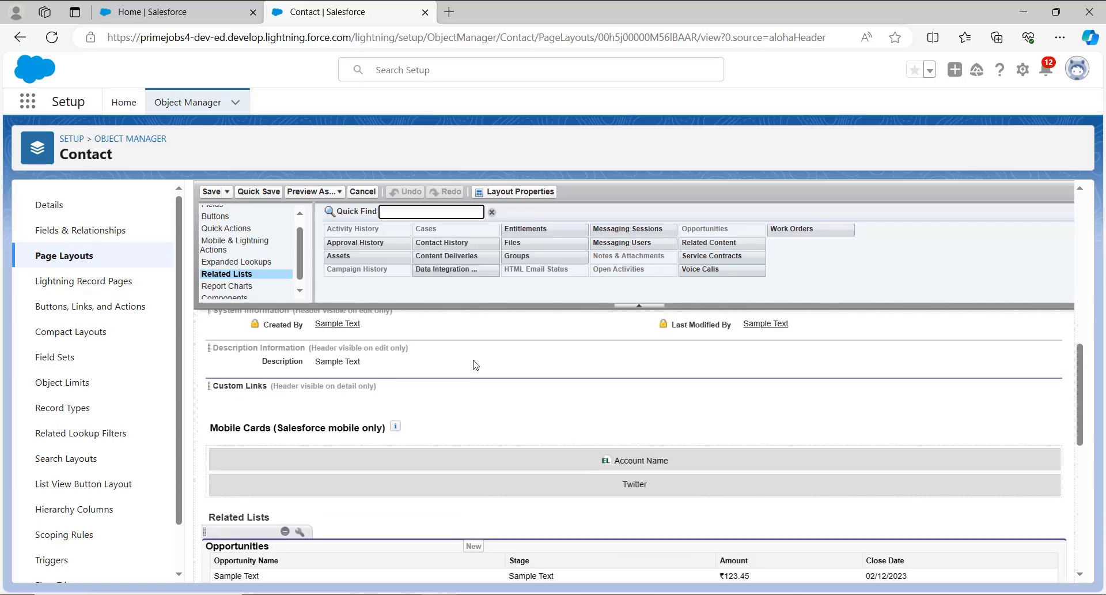
{"action": "scroll", "coordinate": [474, 364], "scroll_direction": "down", "scroll_amount": 4}
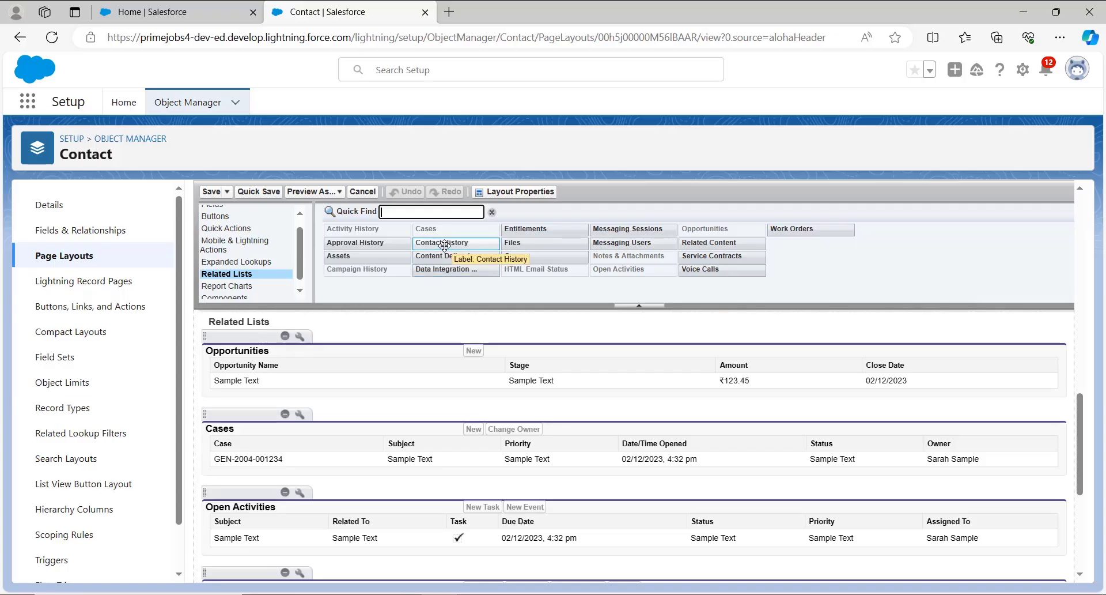
{"action": "left_click_drag", "start_coordinate": [445, 245], "coordinate": [414, 286]}
Add the Contact History related list above Opportunities and save the layout, overwriting users' personal related list customizations.
{"action": "scroll", "coordinate": [369, 415], "scroll_direction": "down", "scroll_amount": 7}
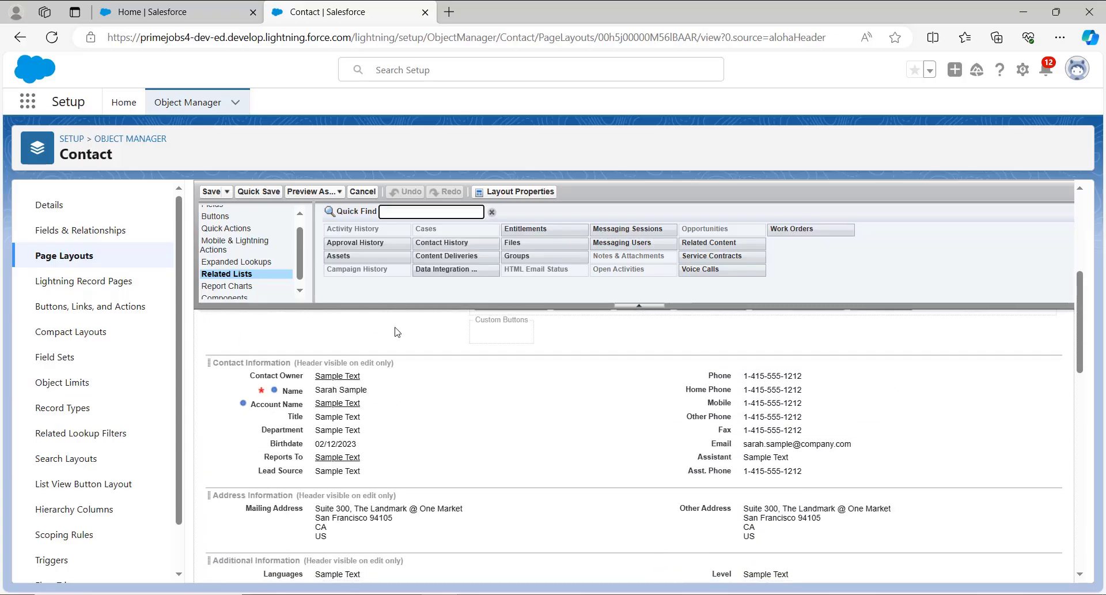
{"action": "scroll", "coordinate": [364, 432], "scroll_direction": "down", "scroll_amount": 2}
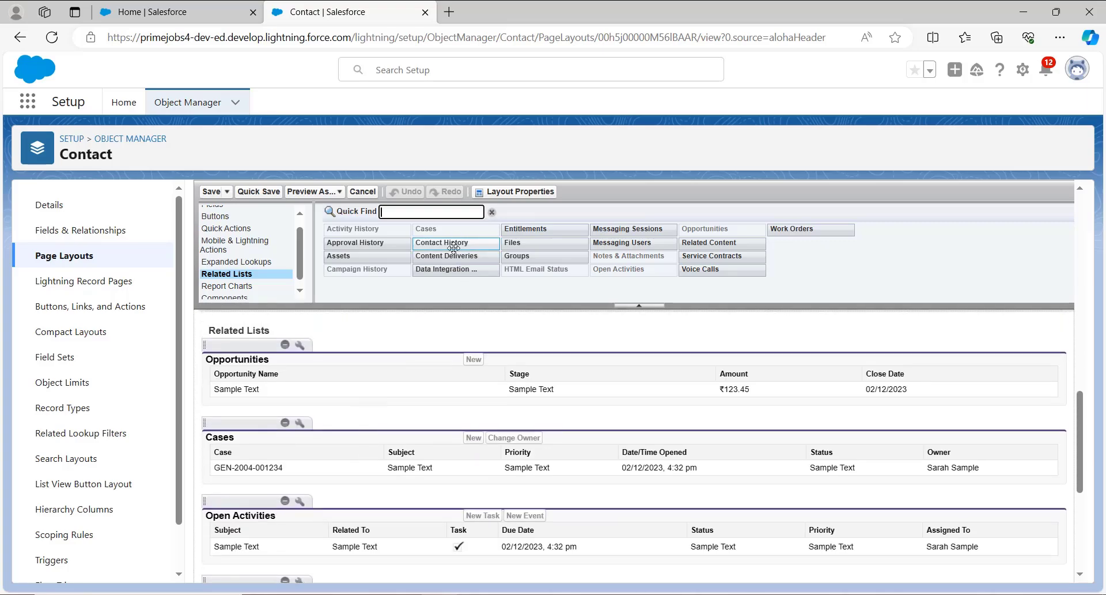
{"action": "left_click_drag", "start_coordinate": [453, 243], "coordinate": [198, 407]}
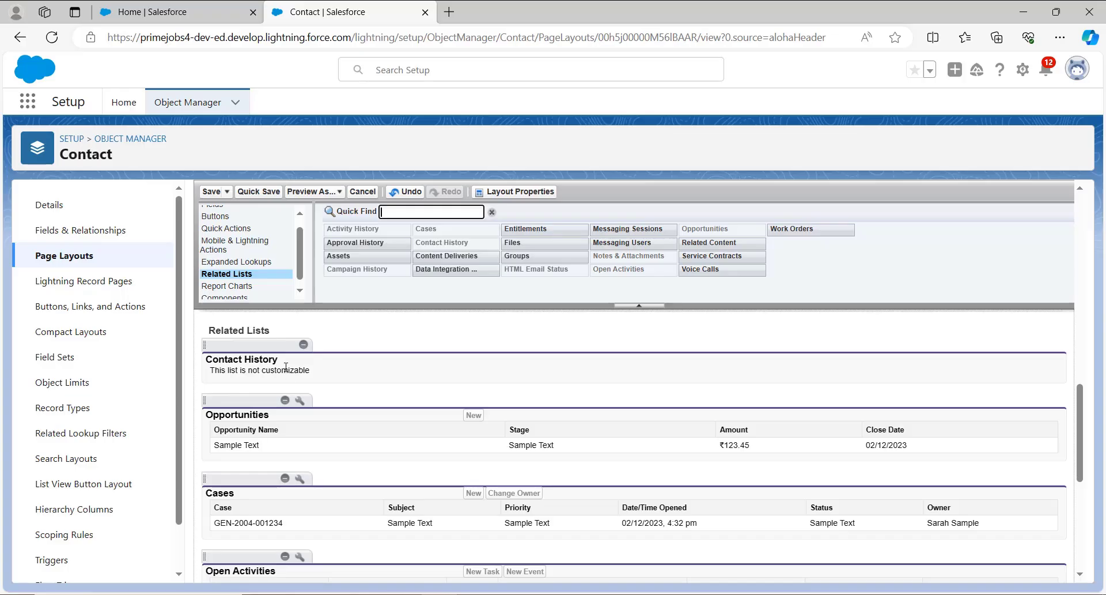
{"action": "left_click", "coordinate": [211, 192]}
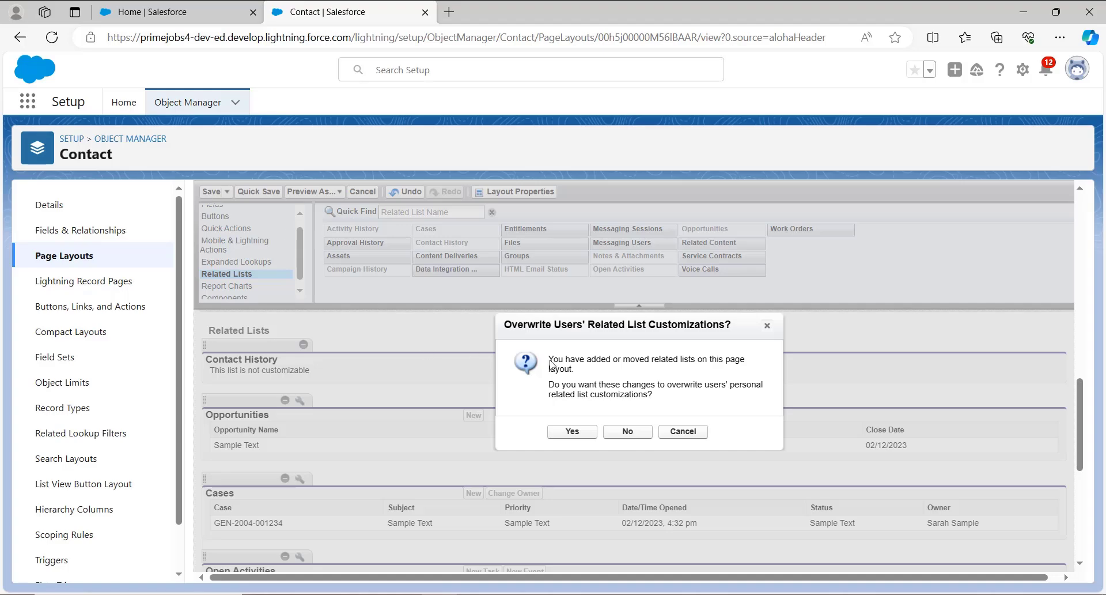
{"action": "left_click", "coordinate": [577, 438]}
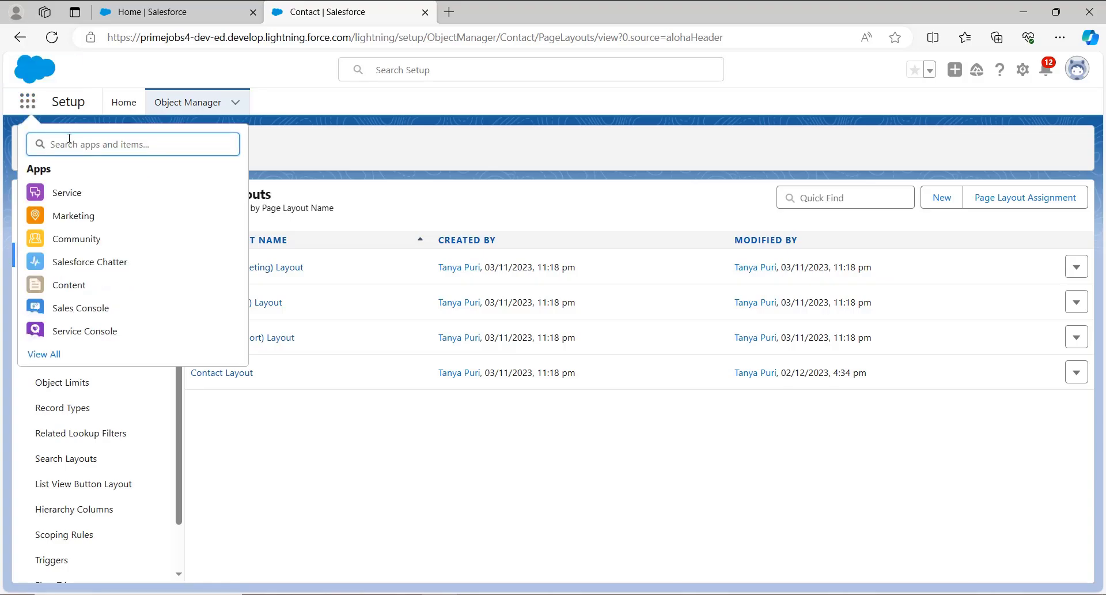
Find the Contacts item among the apps and items, open its list, and dismiss the new contact form.
{"action": "type", "text": "contacts"}
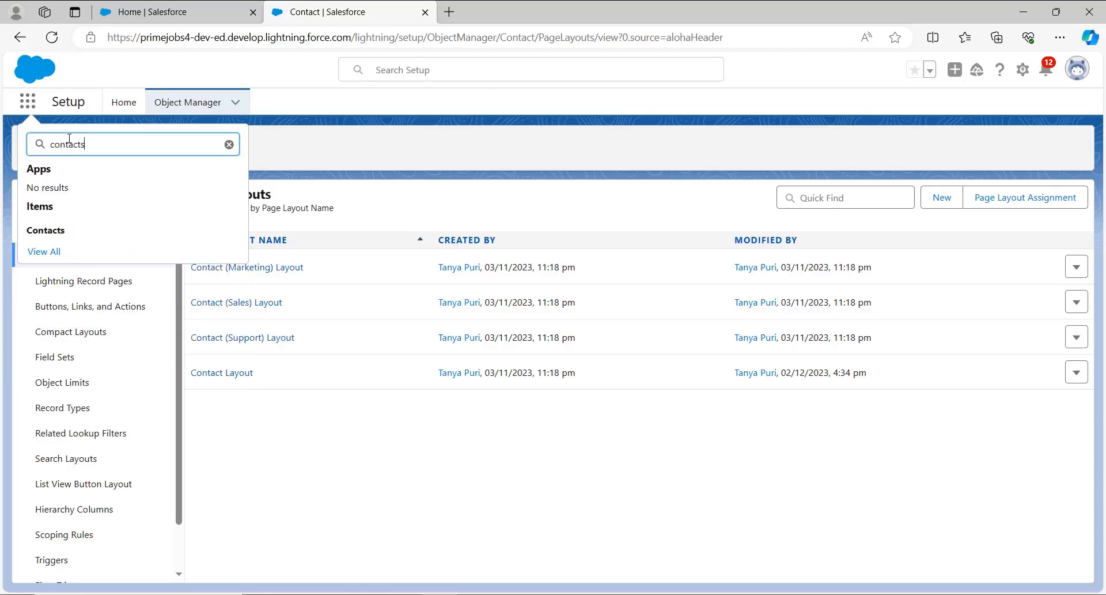
{"action": "left_click", "coordinate": [46, 236]}
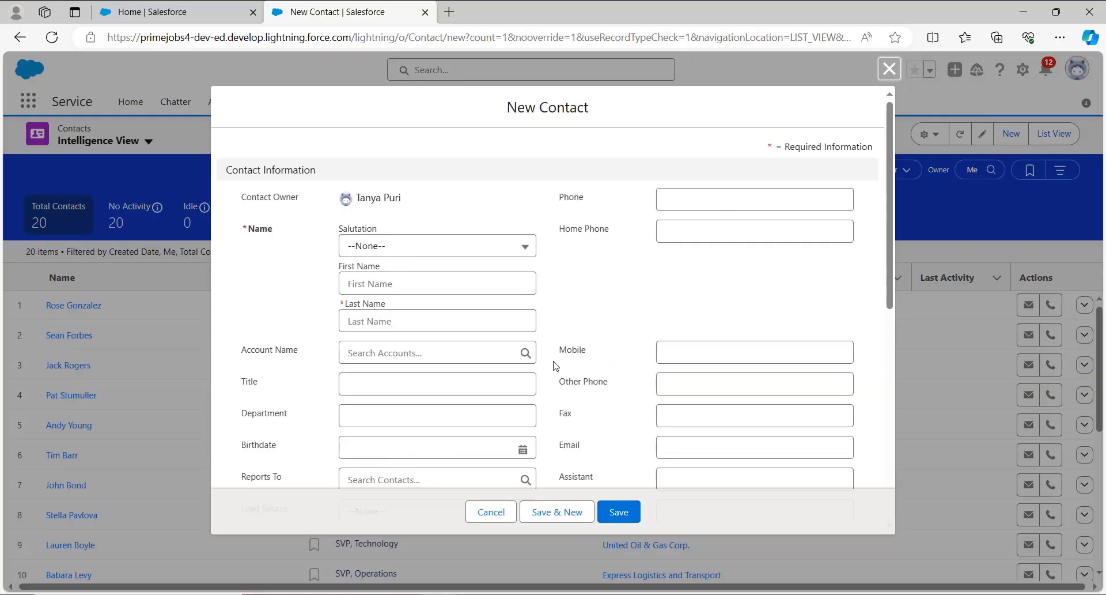
{"action": "left_click", "coordinate": [489, 511]}
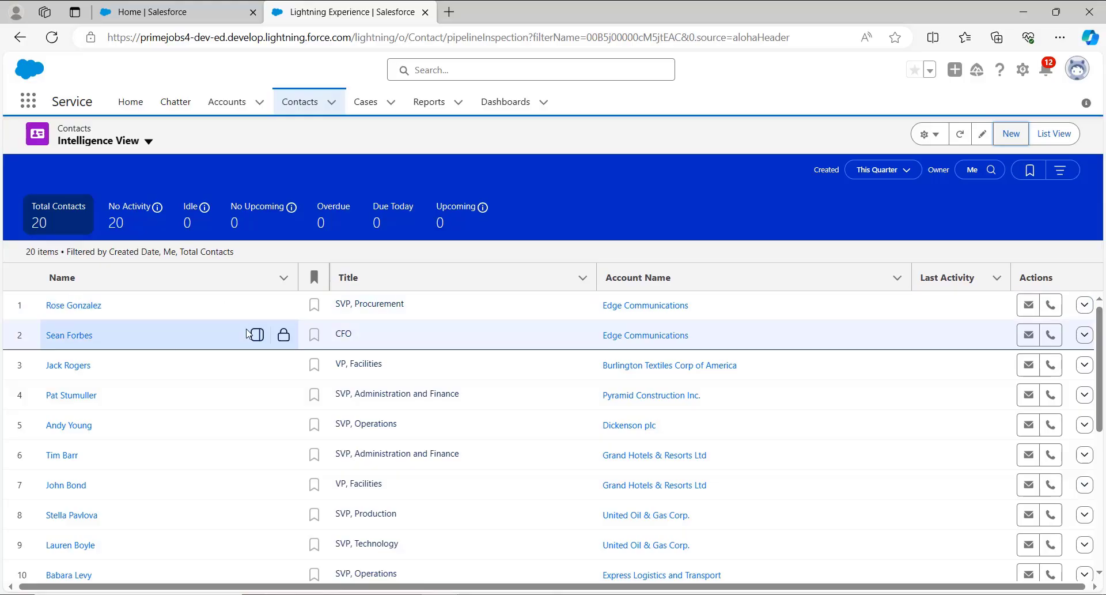
Edit the SVP, Procurement contact at Edge Communications and change the last digit of the mobile number to 1.
{"action": "left_click", "coordinate": [1084, 305]}
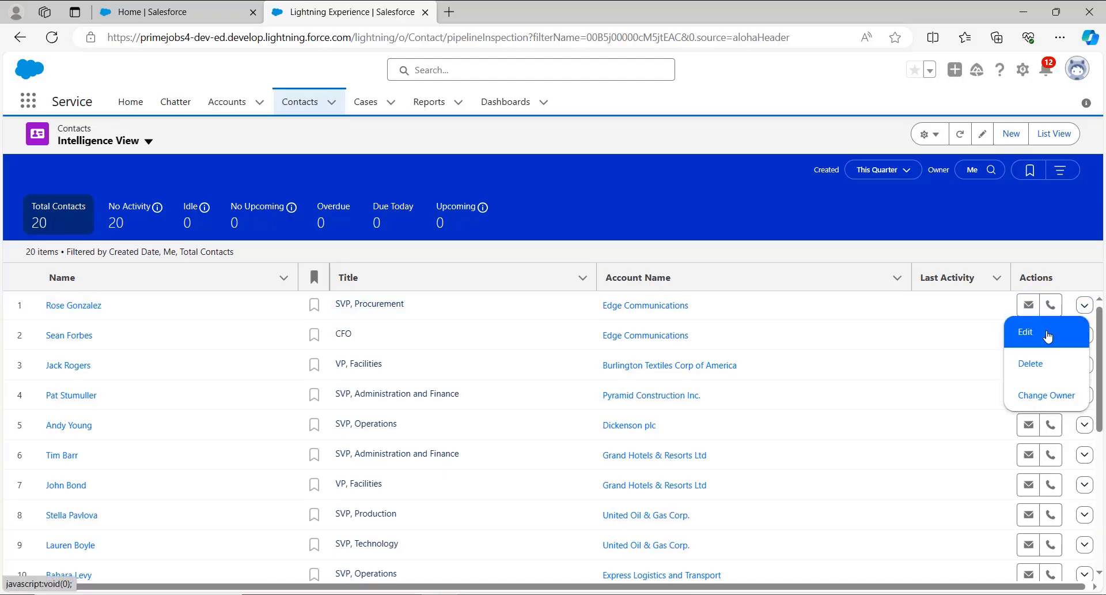
{"action": "left_click", "coordinate": [1047, 336]}
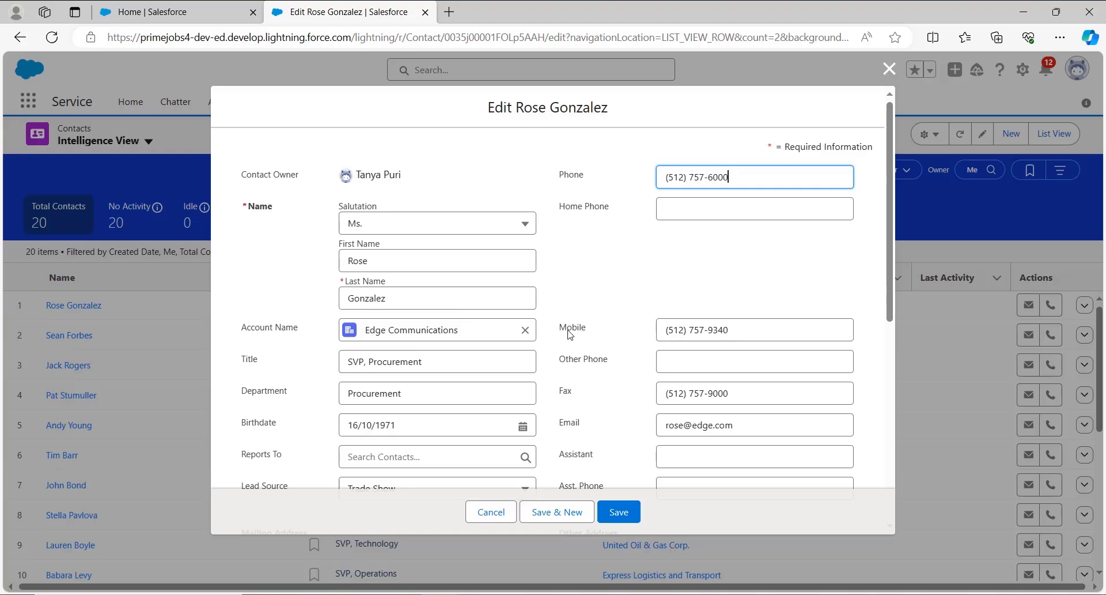
{"action": "left_click", "coordinate": [741, 329]}
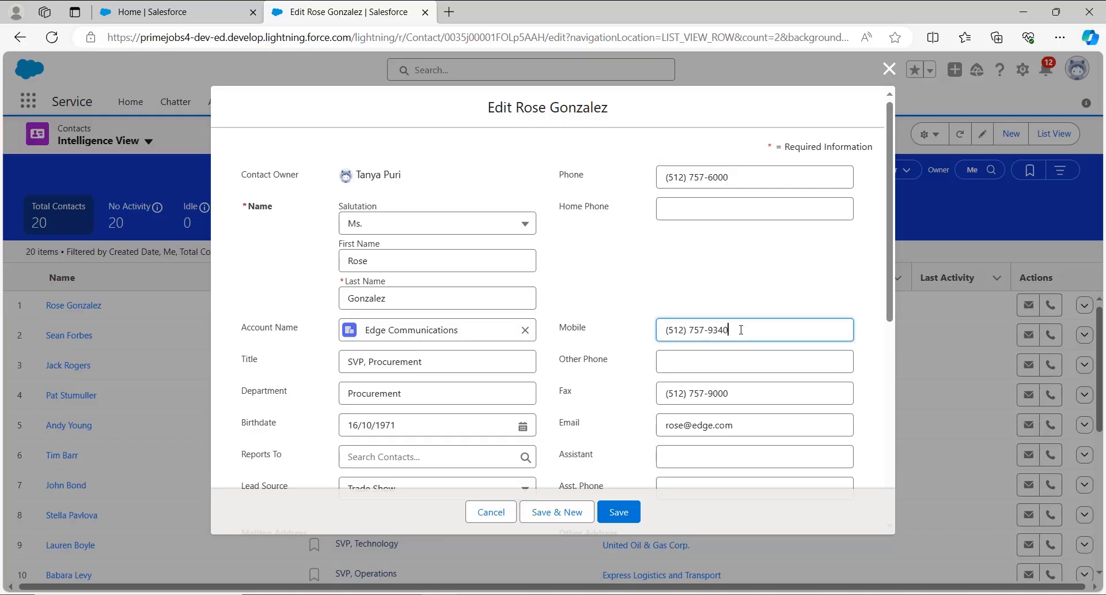
{"action": "key", "text": "BackSpace"}
{"action": "type", "text": "2"}
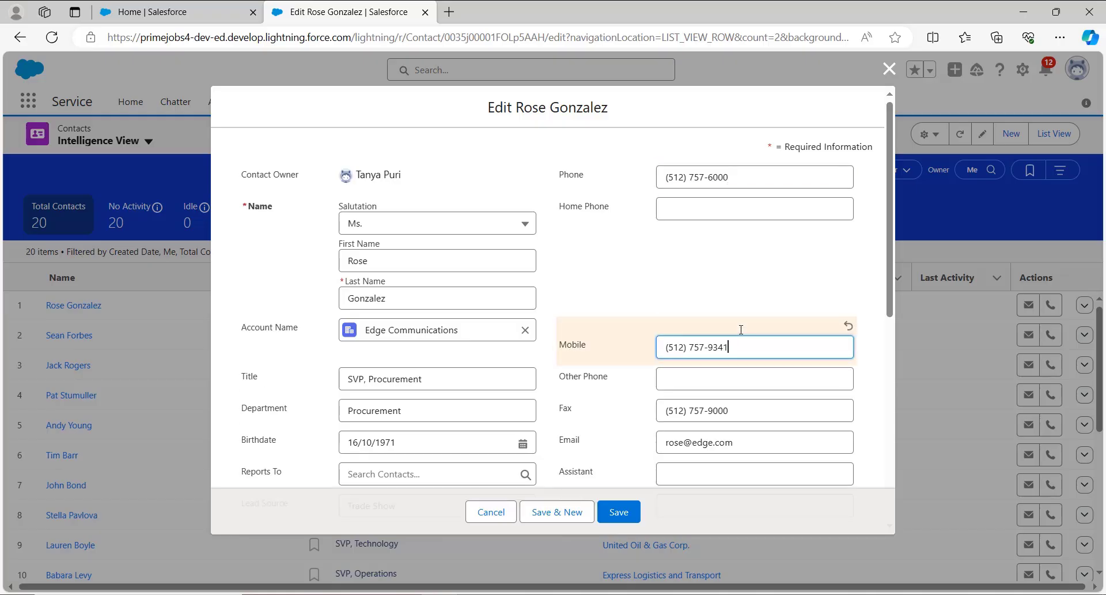
Enter "This is Description" as the contact's description.
{"action": "scroll", "coordinate": [667, 322], "scroll_direction": "down", "scroll_amount": 6}
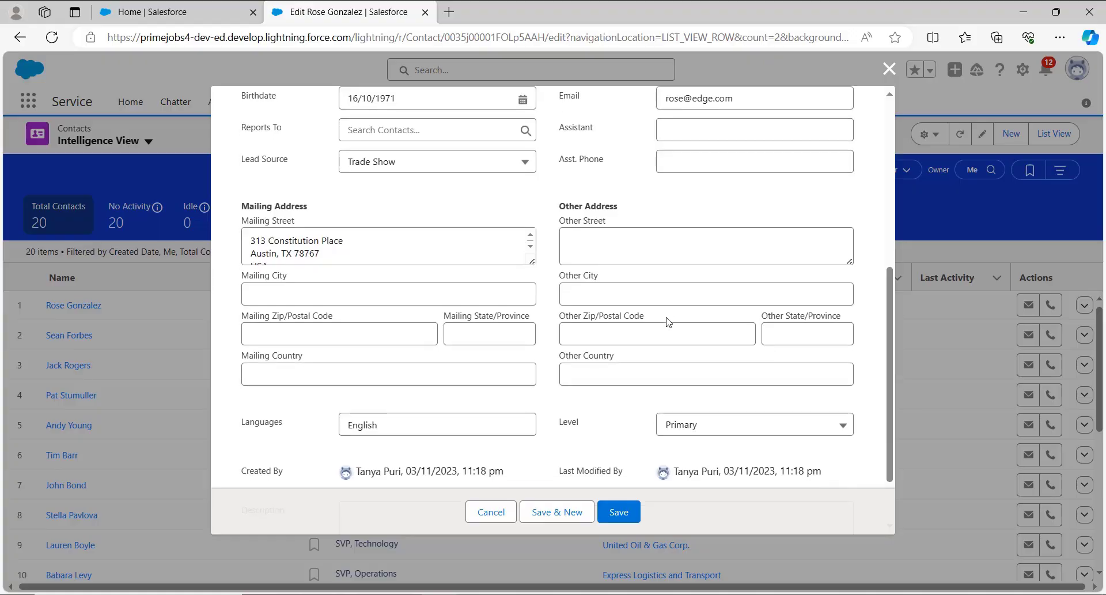
{"action": "scroll", "coordinate": [668, 322], "scroll_direction": "down", "scroll_amount": 2}
{"action": "left_click", "coordinate": [458, 427]}
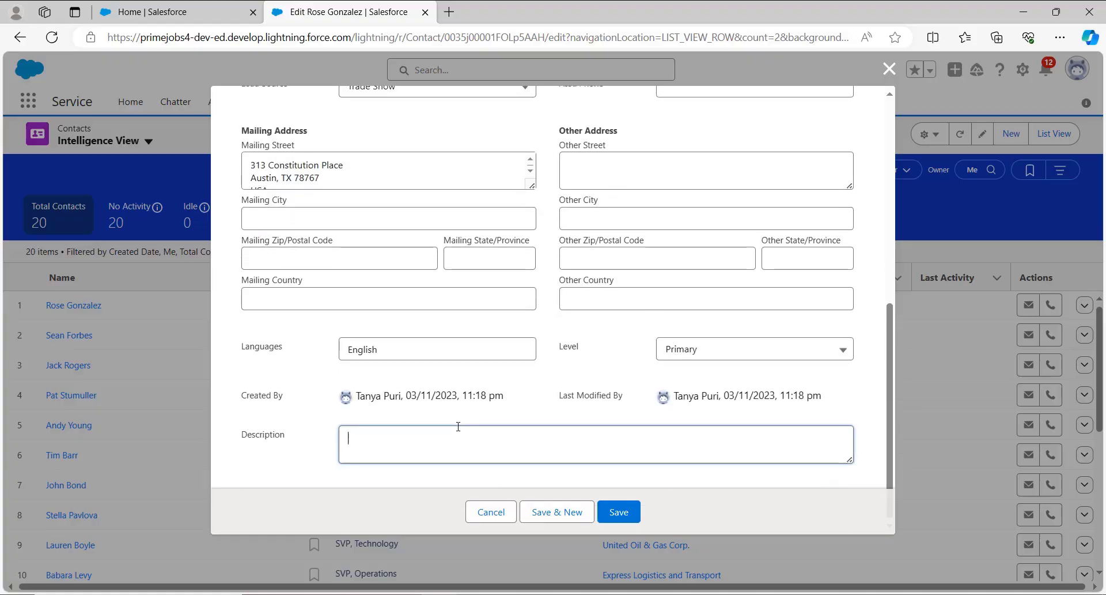
{"action": "type", "text": "This is "}
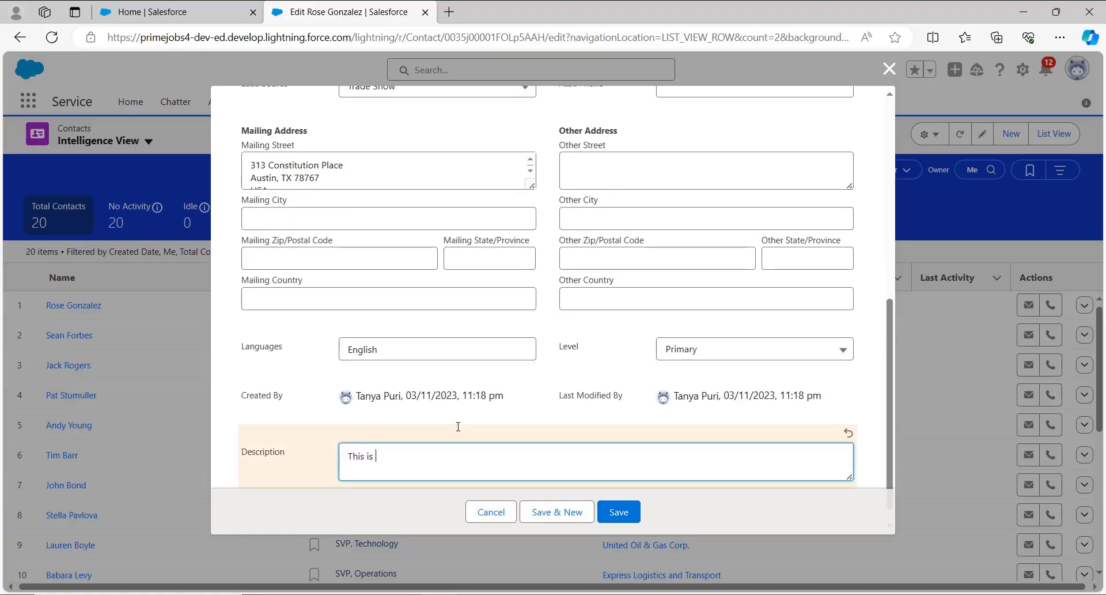
{"action": "type", "text": "Description"}
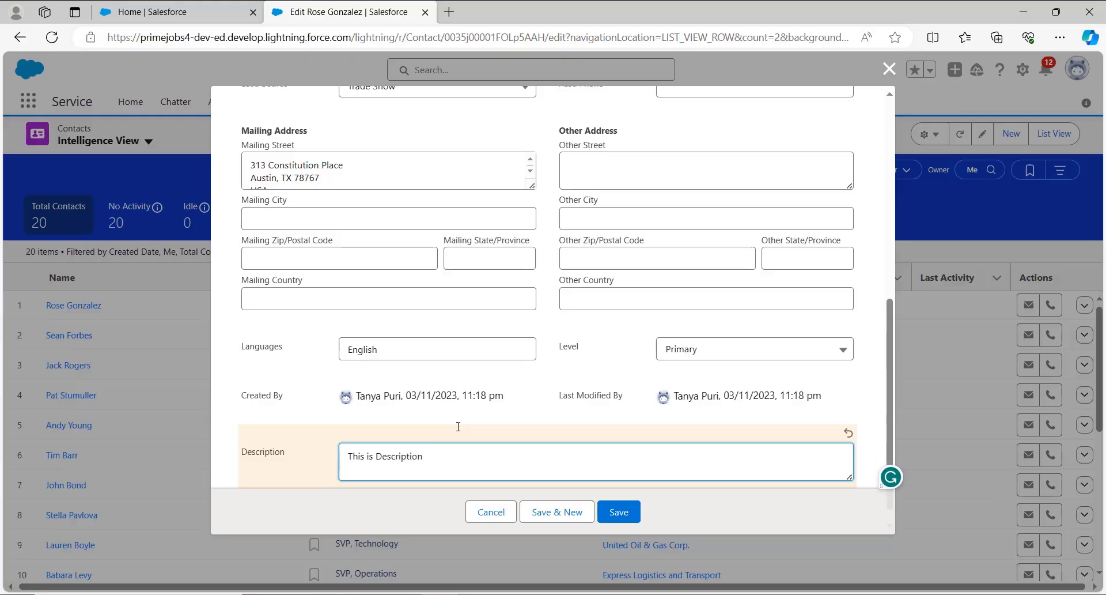
Set the contact's department to "Procurement Tech" and save the record.
{"action": "scroll", "coordinate": [468, 413], "scroll_direction": "up", "scroll_amount": 4}
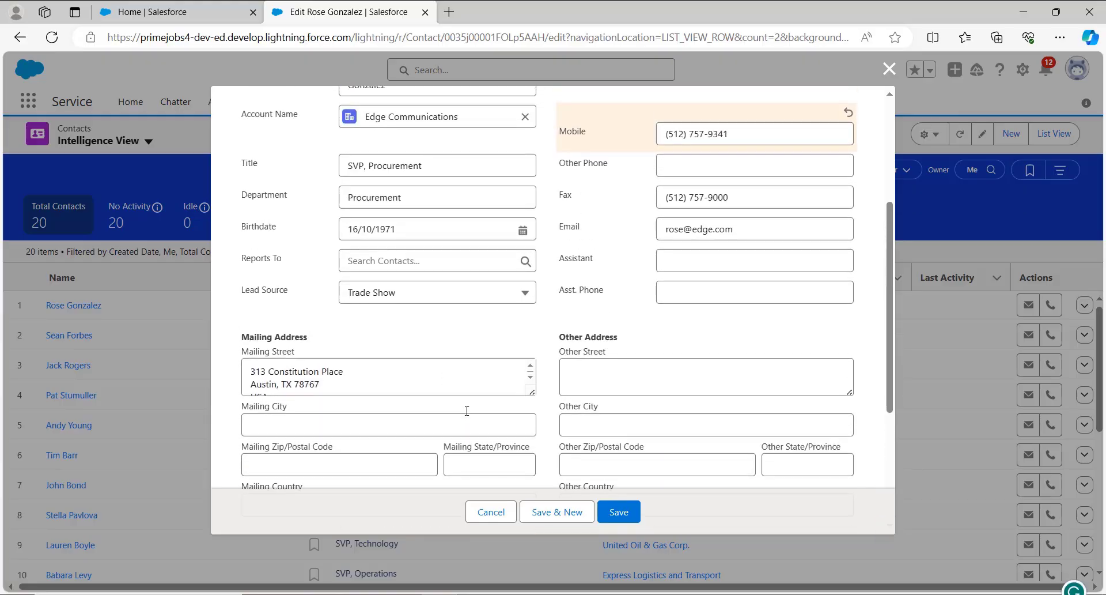
{"action": "left_click", "coordinate": [433, 210]}
{"action": "type", "text": "Tech"}
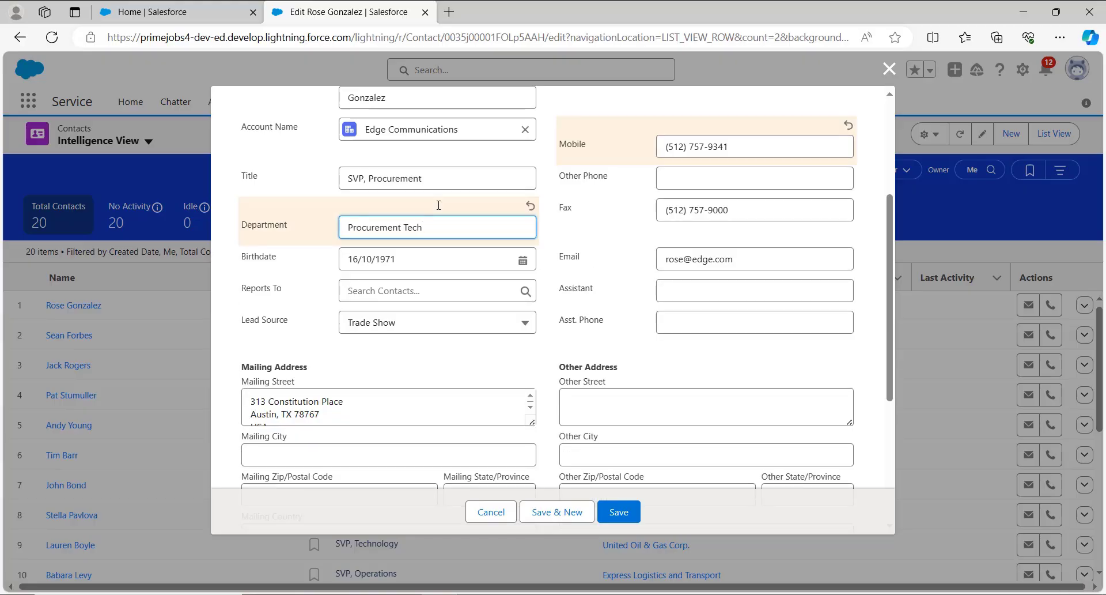
{"action": "left_click", "coordinate": [618, 512]}
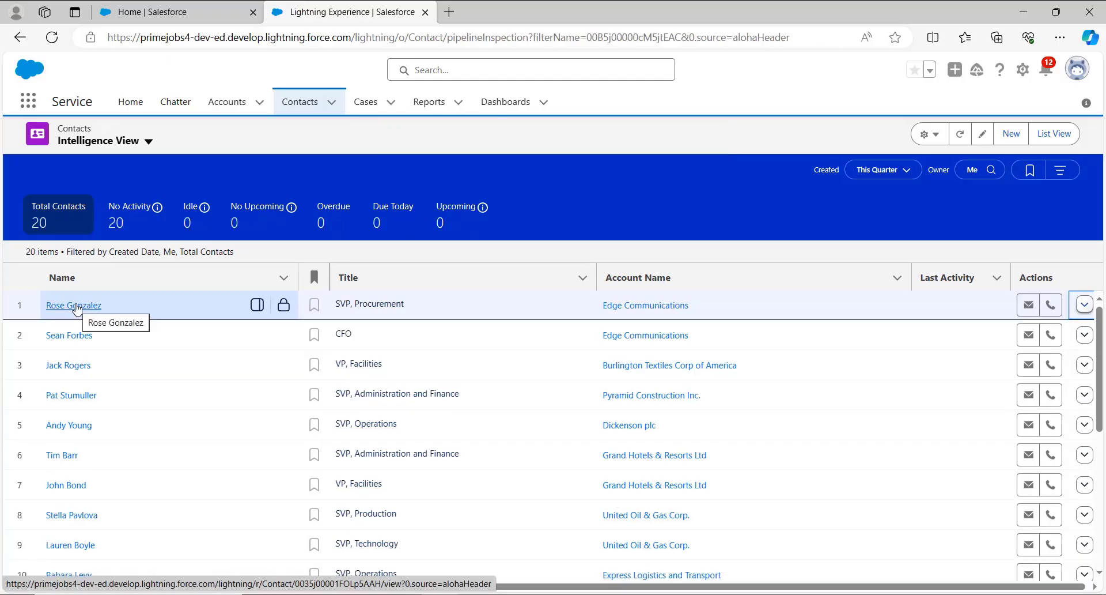
Open the edited contact's record, view its full Contact History list, and dismiss the record page settings prompt.
{"action": "left_click", "coordinate": [76, 308]}
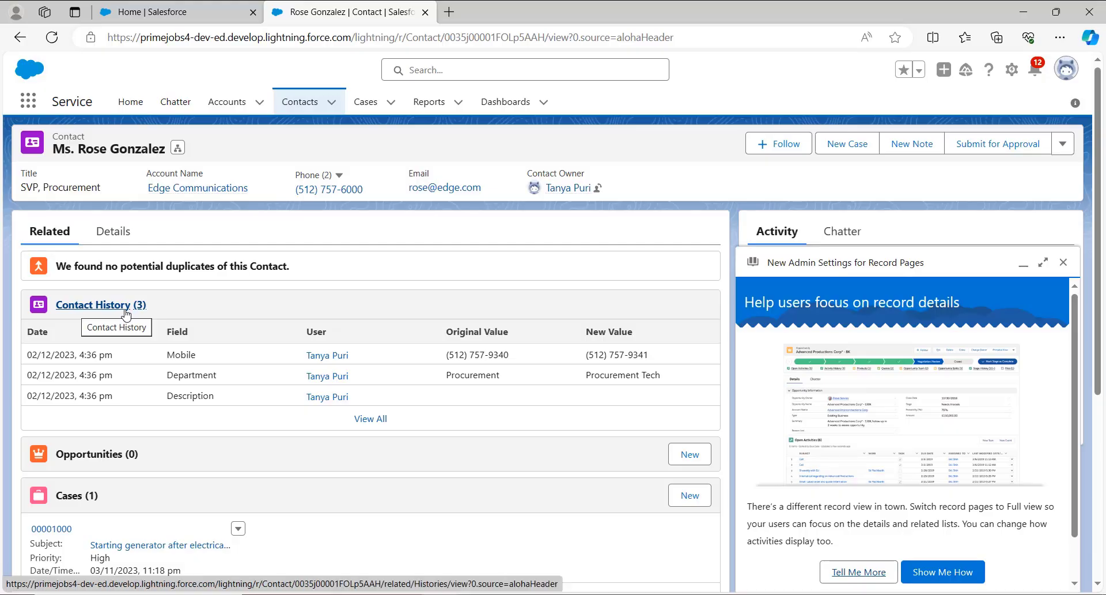
{"action": "left_click", "coordinate": [370, 427]}
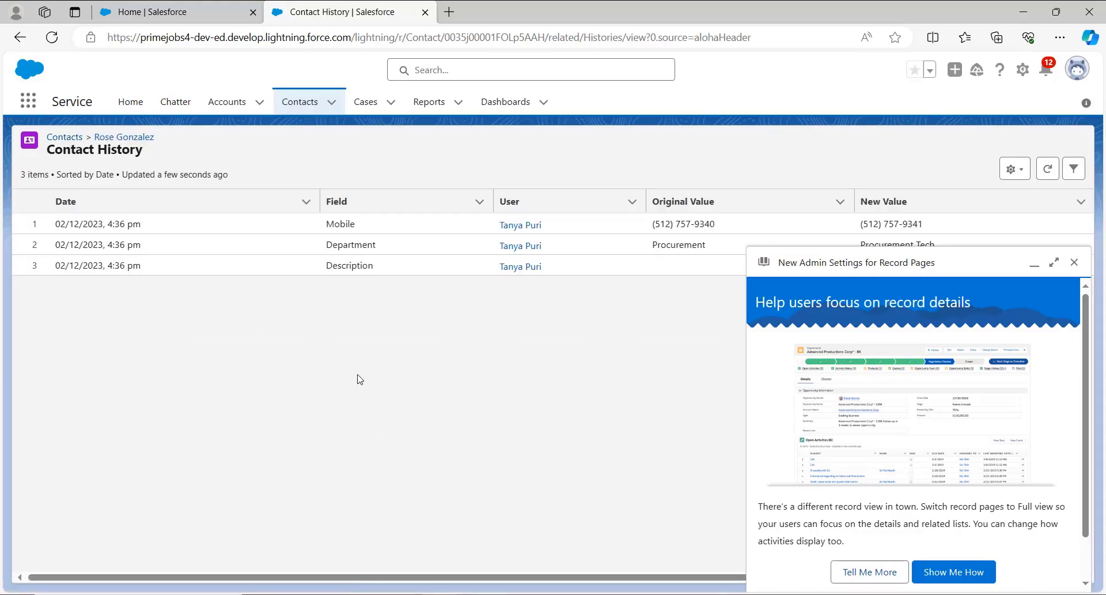
{"action": "left_click", "coordinate": [1074, 262]}
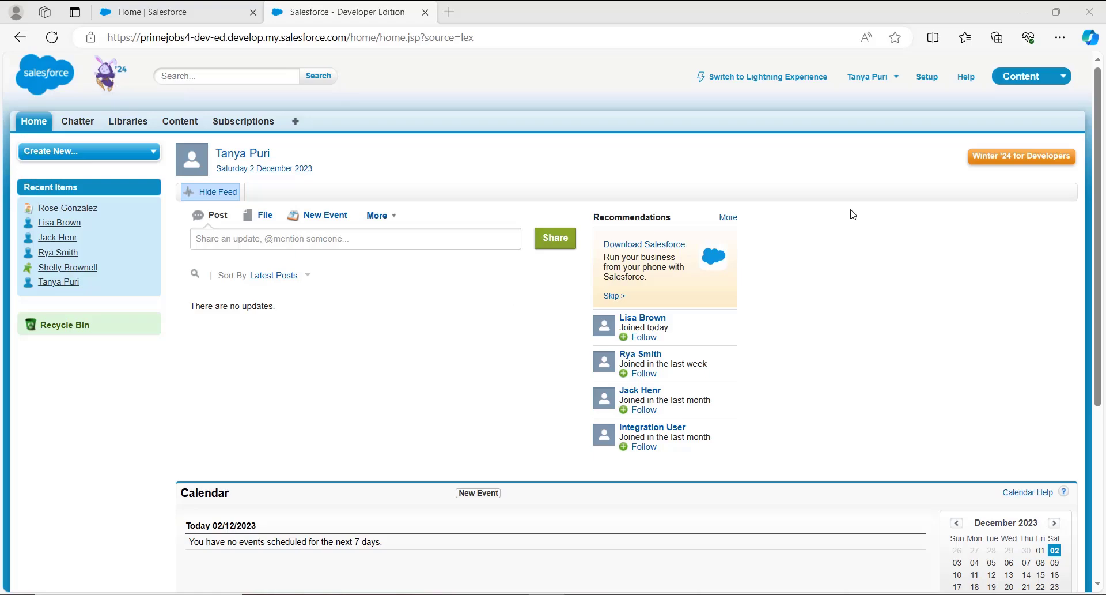
Open Setup in Salesforce Classic and expand the Customize section under Build.
{"action": "left_click", "coordinate": [924, 79]}
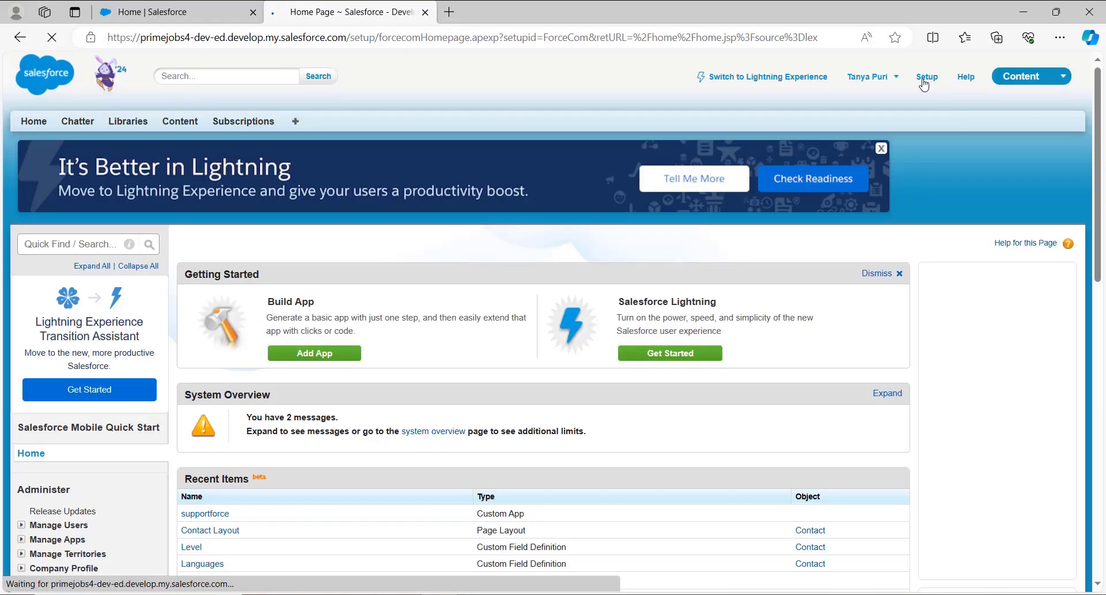
{"action": "scroll", "coordinate": [145, 369], "scroll_direction": "down", "scroll_amount": 1}
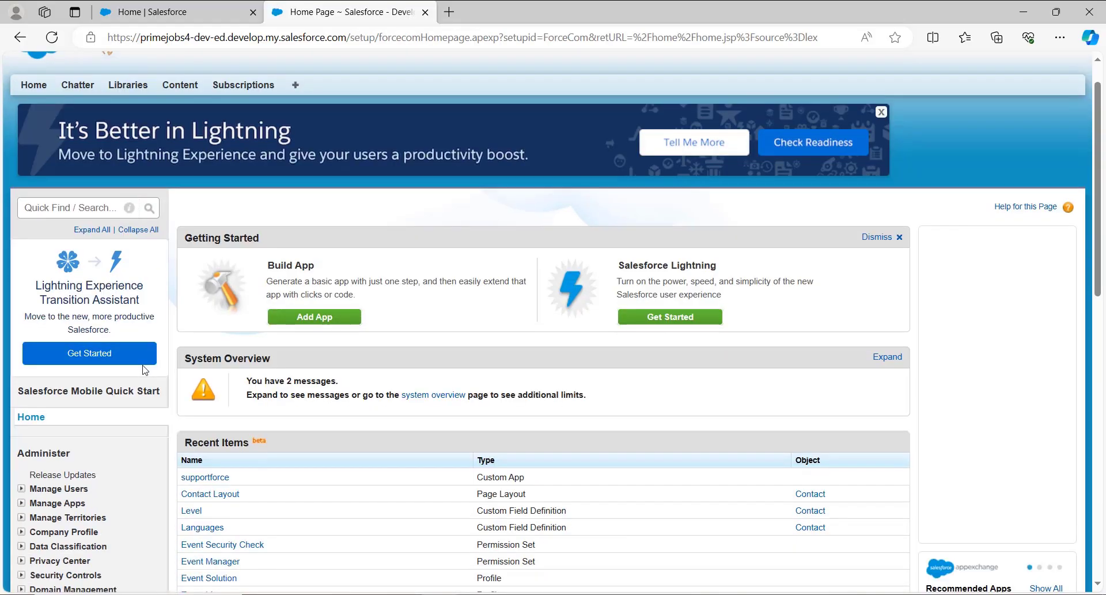
{"action": "scroll", "coordinate": [146, 370], "scroll_direction": "down", "scroll_amount": 3}
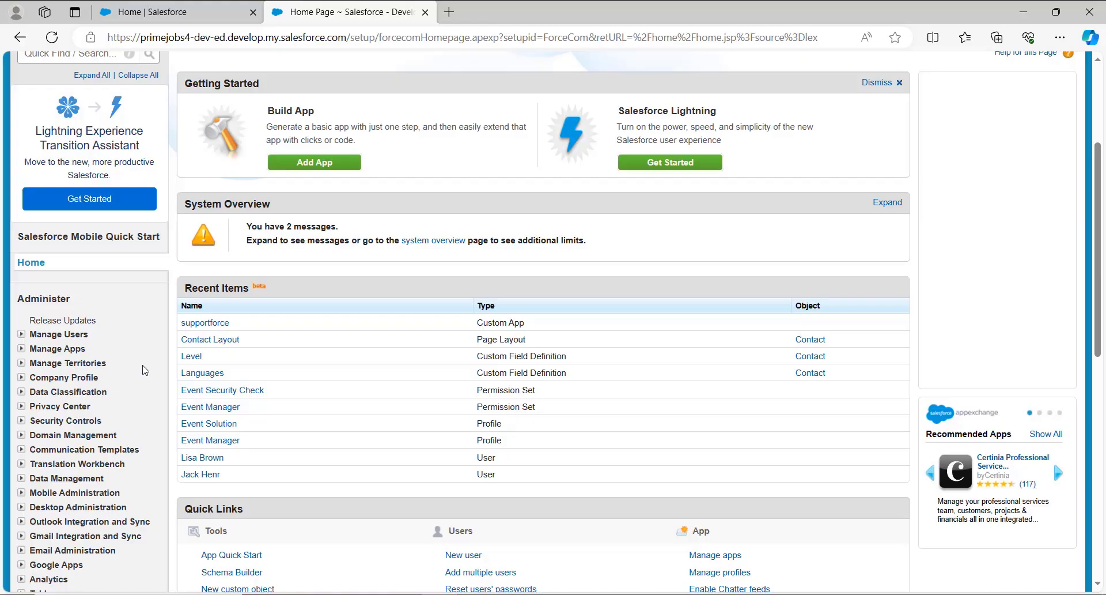
{"action": "scroll", "coordinate": [295, 379], "scroll_direction": "down", "scroll_amount": 8}
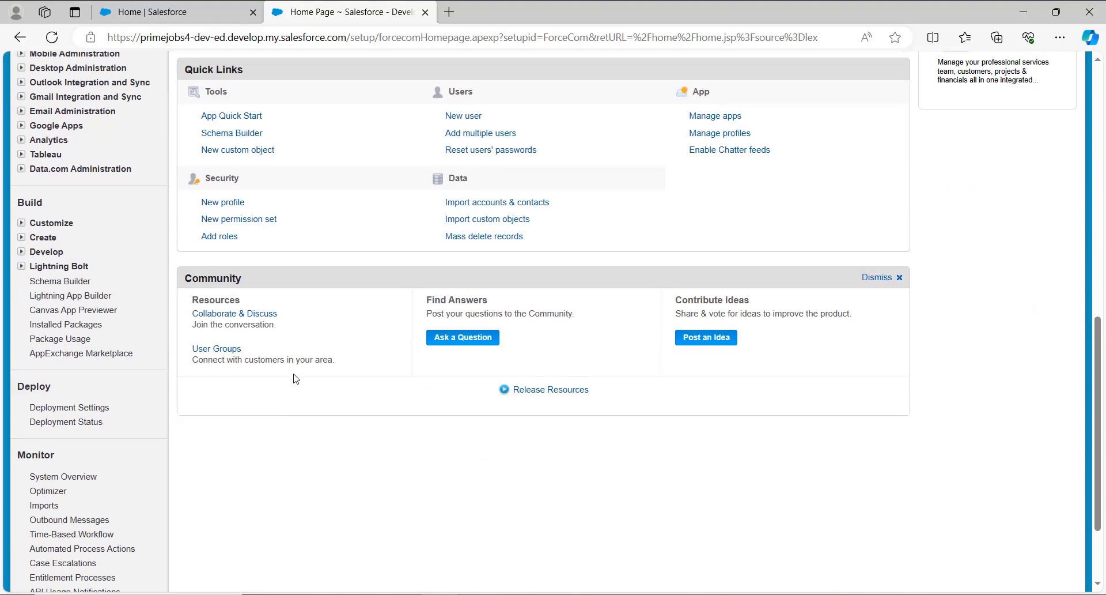
{"action": "scroll", "coordinate": [296, 379], "scroll_direction": "up", "scroll_amount": 2}
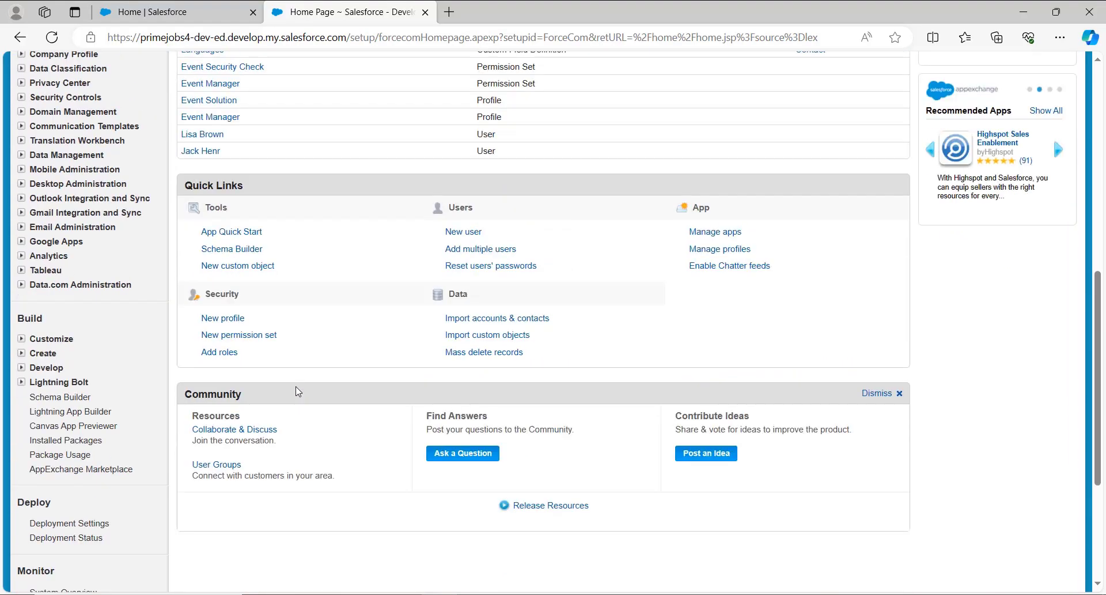
{"action": "scroll", "coordinate": [298, 392], "scroll_direction": "down", "scroll_amount": 3}
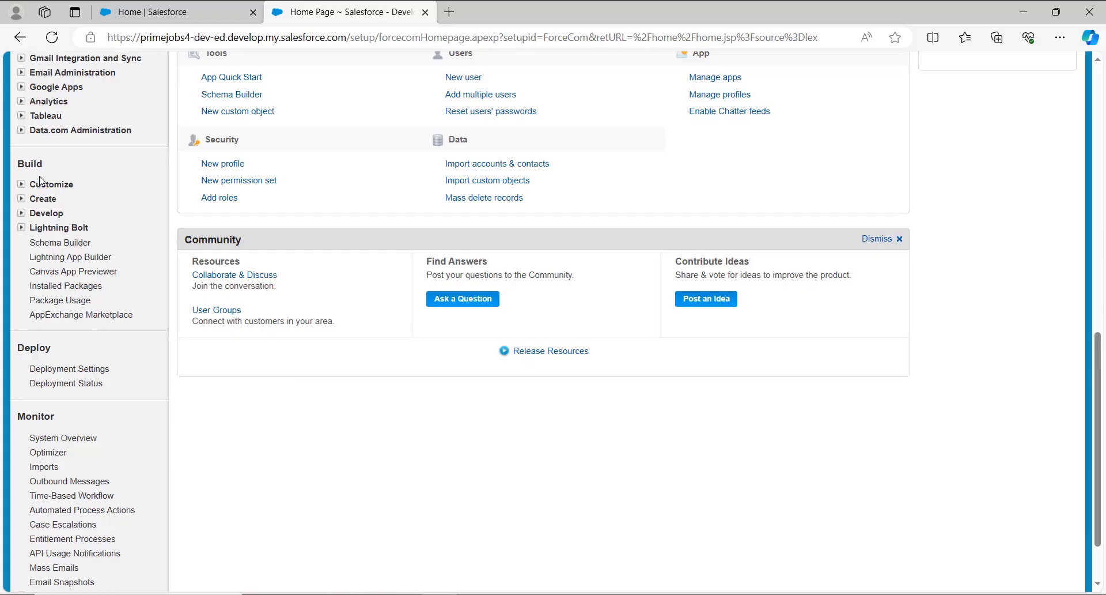
{"action": "scroll", "coordinate": [40, 180], "scroll_direction": "down", "scroll_amount": 1}
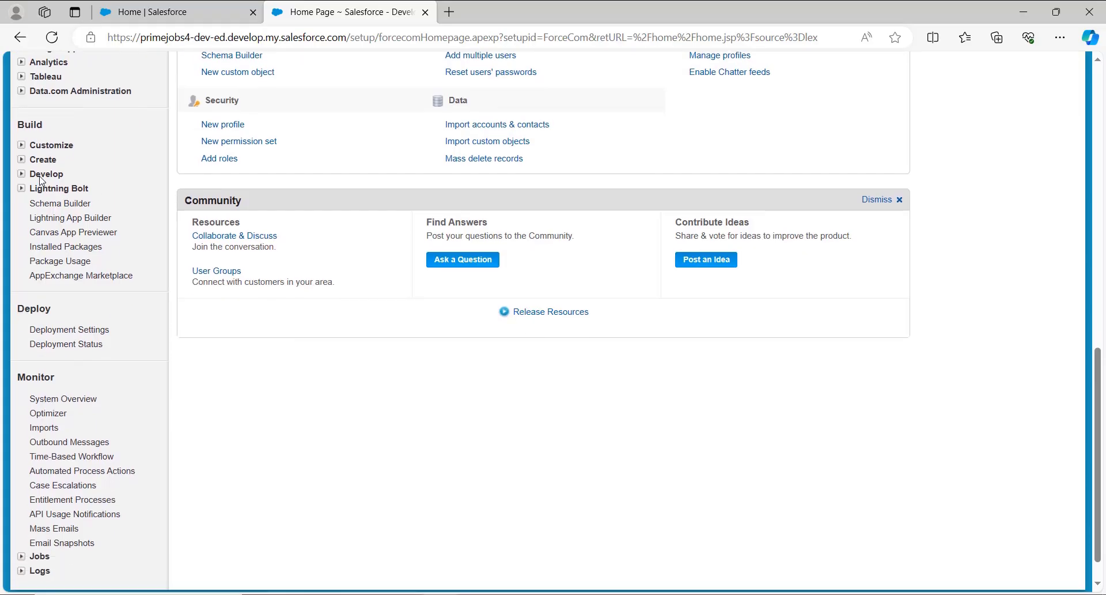
{"action": "left_click", "coordinate": [22, 147]}
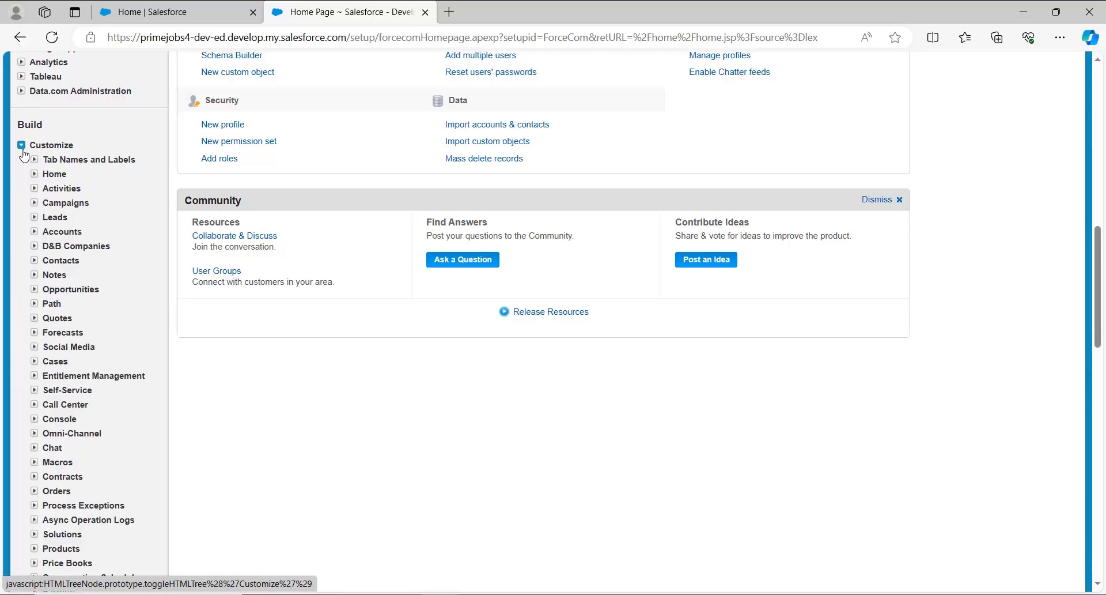
Open history tracking for the Lead object's fields and enable Lead History.
{"action": "scroll", "coordinate": [102, 273], "scroll_direction": "down", "scroll_amount": 2}
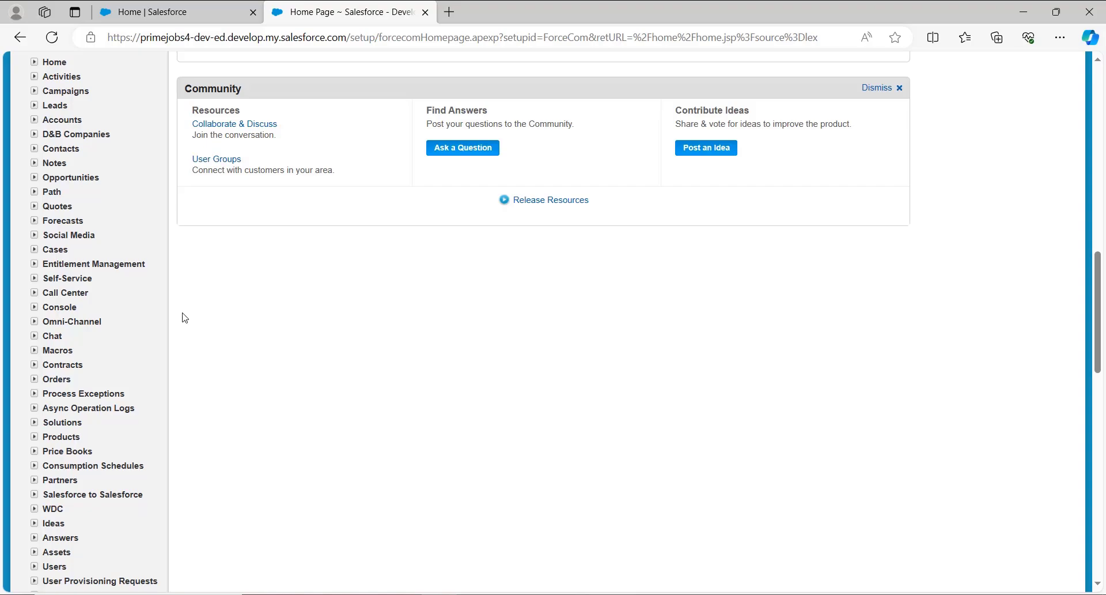
{"action": "left_click", "coordinate": [34, 105]}
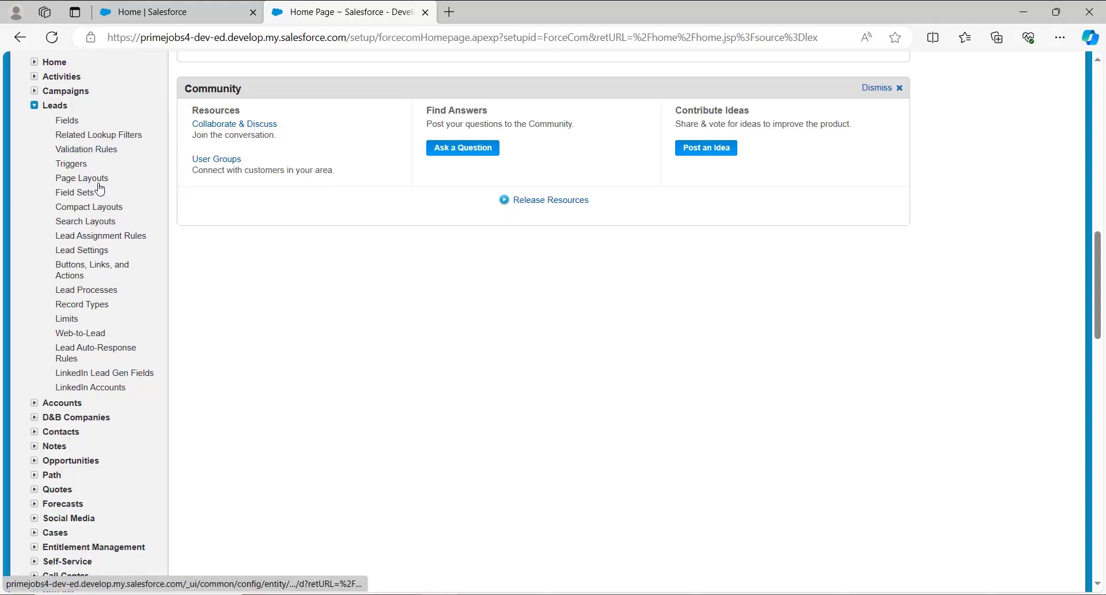
{"action": "left_click", "coordinate": [67, 121]}
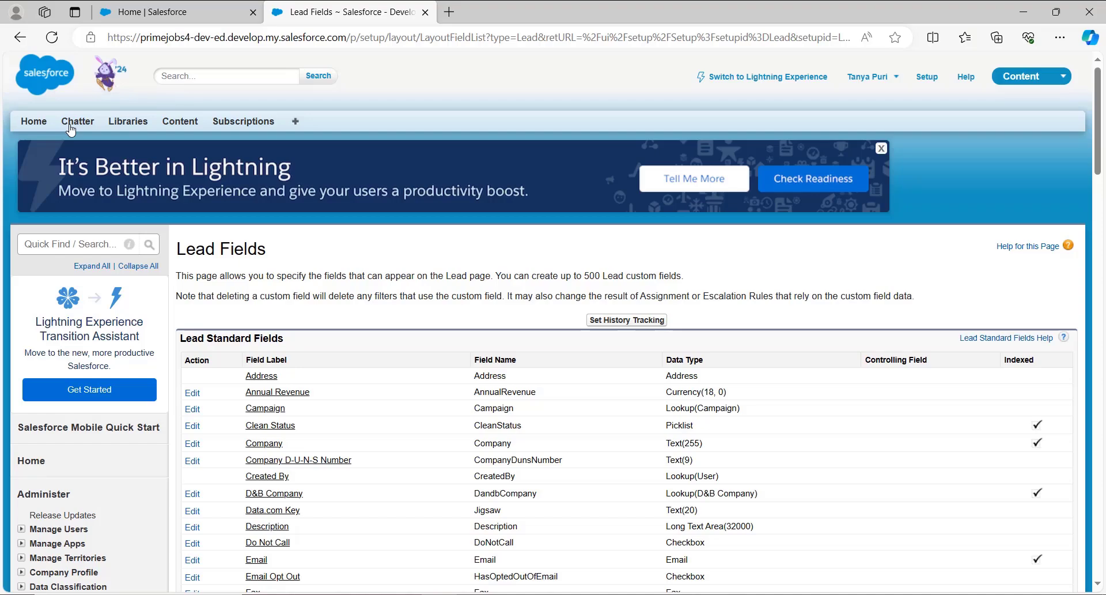
{"action": "left_click", "coordinate": [628, 320]}
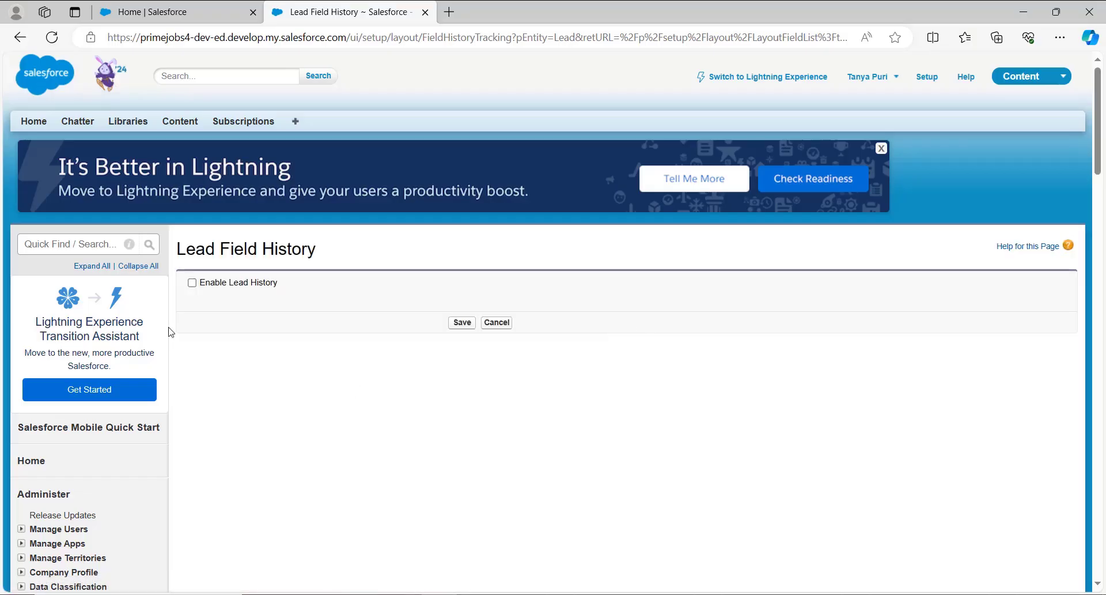
{"action": "left_click", "coordinate": [192, 283]}
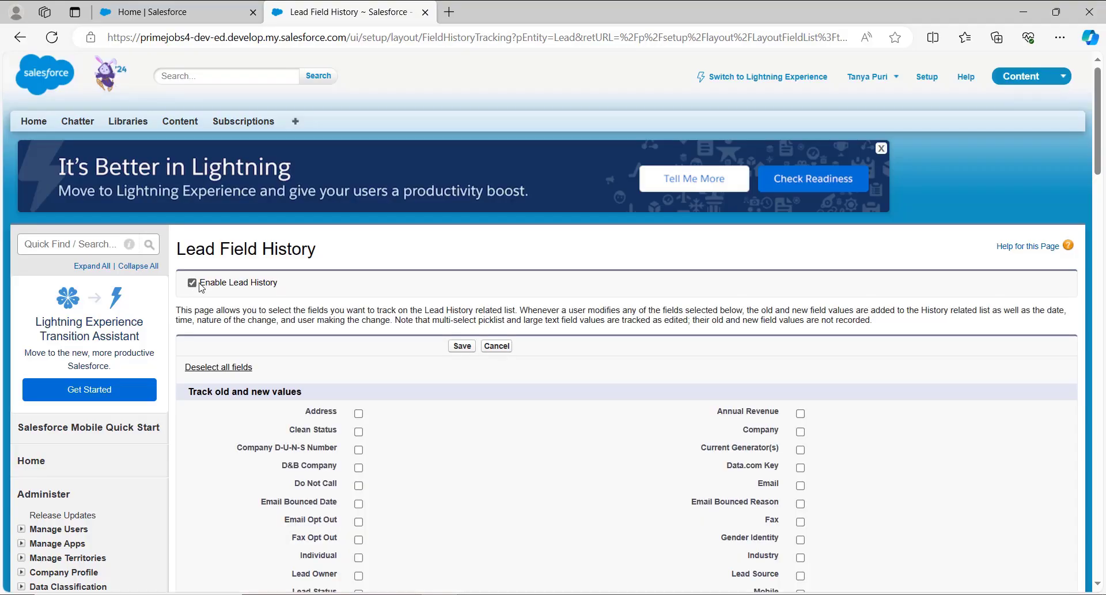
Track the Lead fields Address, Email, Phone, Mobile, Website, Annual Revenue, Company and Description, and save the history settings.
{"action": "scroll", "coordinate": [367, 390], "scroll_direction": "down", "scroll_amount": 2}
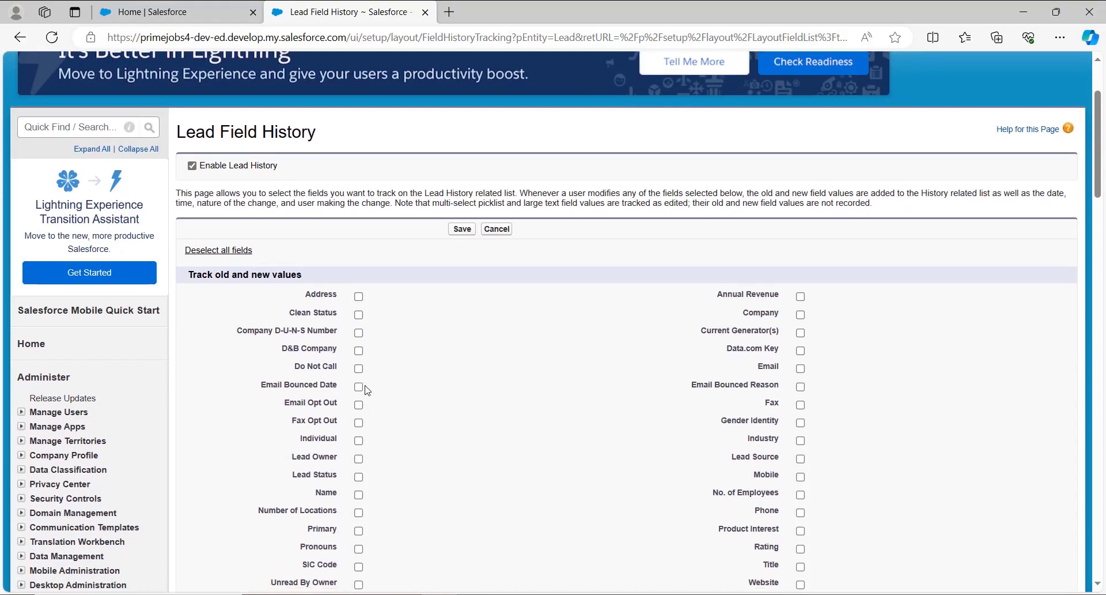
{"action": "scroll", "coordinate": [367, 390], "scroll_direction": "down", "scroll_amount": 1}
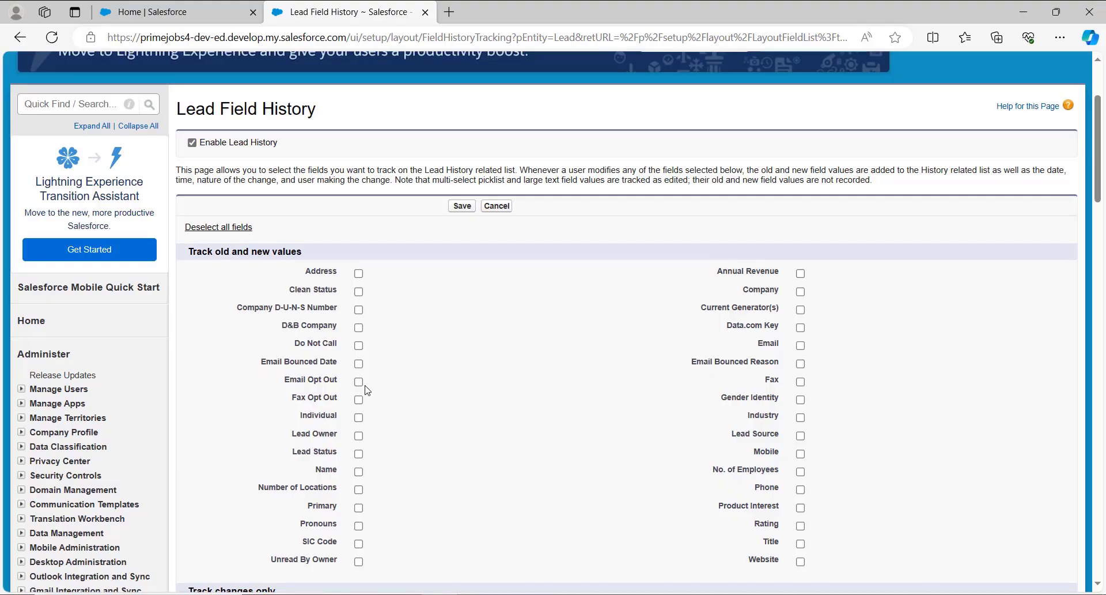
{"action": "scroll", "coordinate": [367, 390], "scroll_direction": "down", "scroll_amount": 7}
{"action": "scroll", "coordinate": [367, 390], "scroll_direction": "up", "scroll_amount": 5}
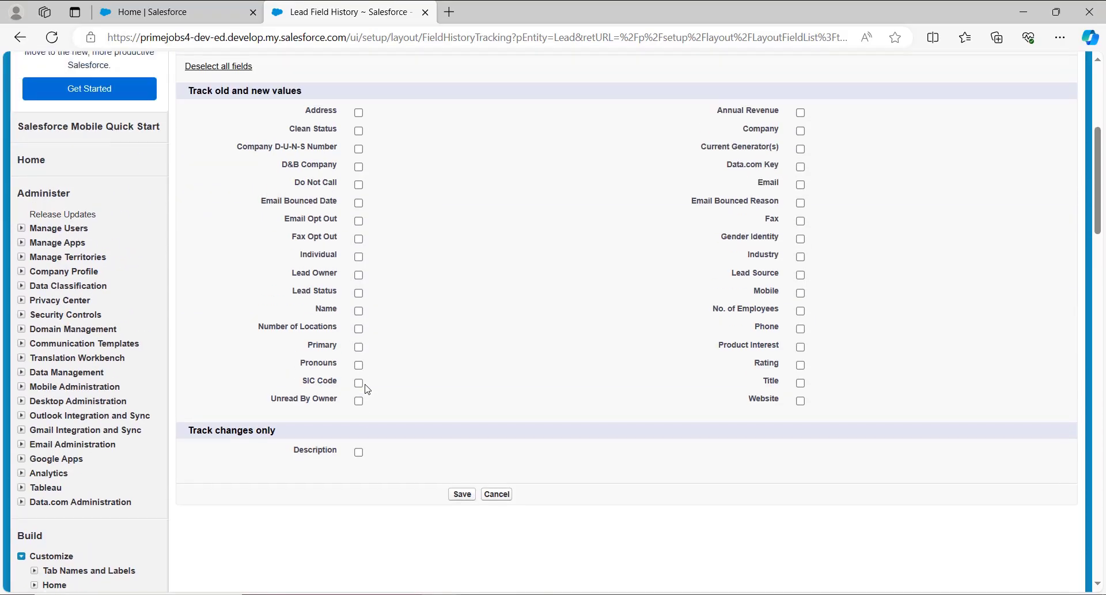
{"action": "scroll", "coordinate": [367, 390], "scroll_direction": "up", "scroll_amount": 2}
{"action": "scroll", "coordinate": [367, 391], "scroll_direction": "down", "scroll_amount": 1}
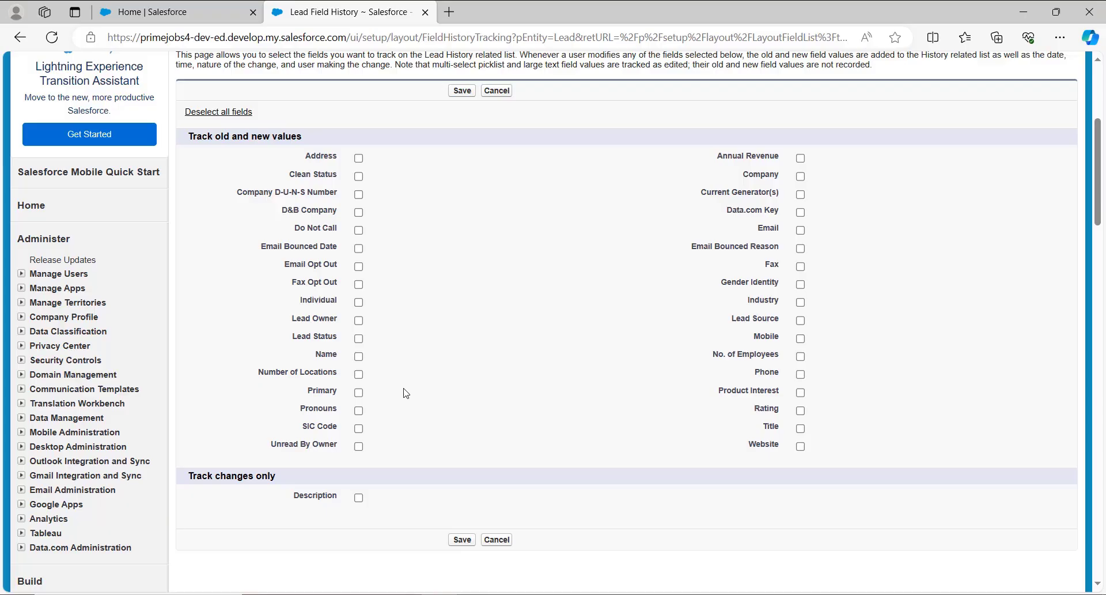
{"action": "left_click", "coordinate": [361, 159]}
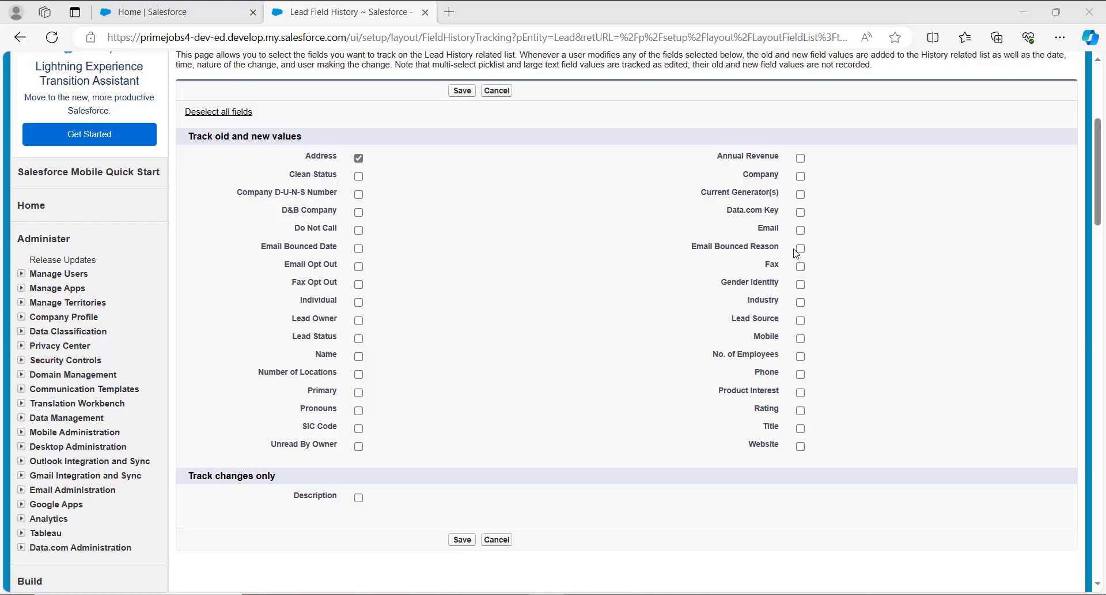
{"action": "left_click", "coordinate": [801, 230]}
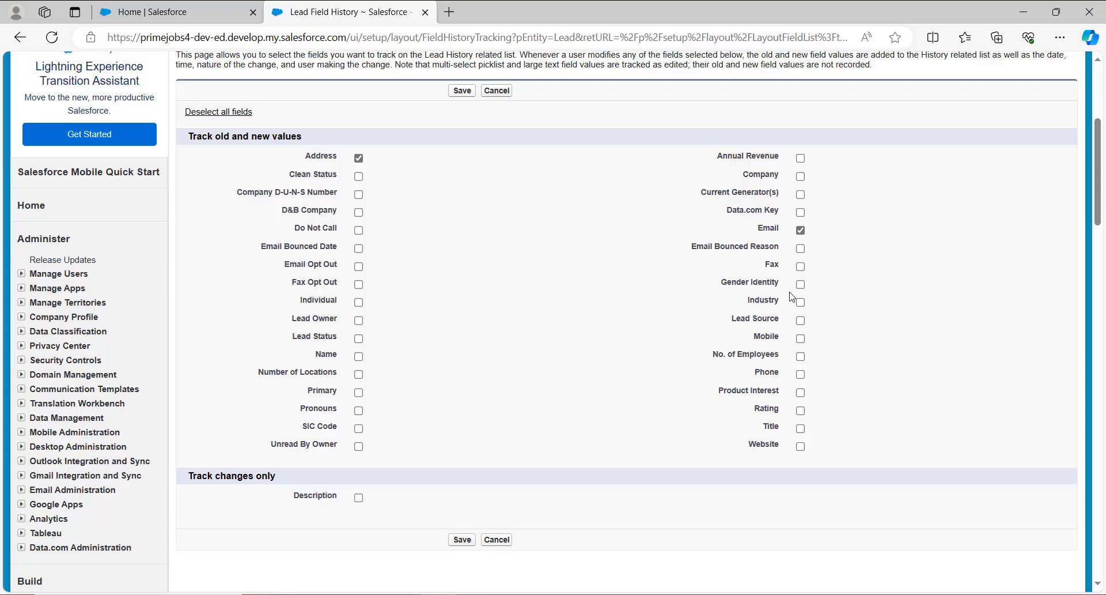
{"action": "left_click", "coordinate": [800, 374]}
{"action": "left_click", "coordinate": [800, 338]}
{"action": "left_click", "coordinate": [801, 446]}
{"action": "left_click", "coordinate": [801, 158]}
{"action": "left_click", "coordinate": [801, 176]}
{"action": "left_click", "coordinate": [357, 498]}
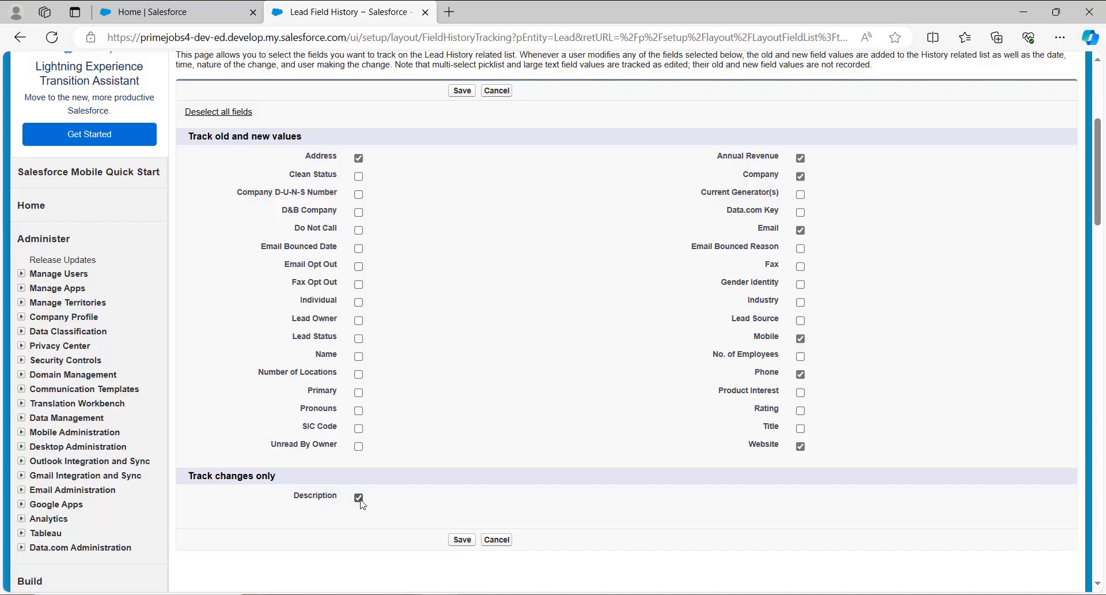
{"action": "left_click", "coordinate": [463, 92]}
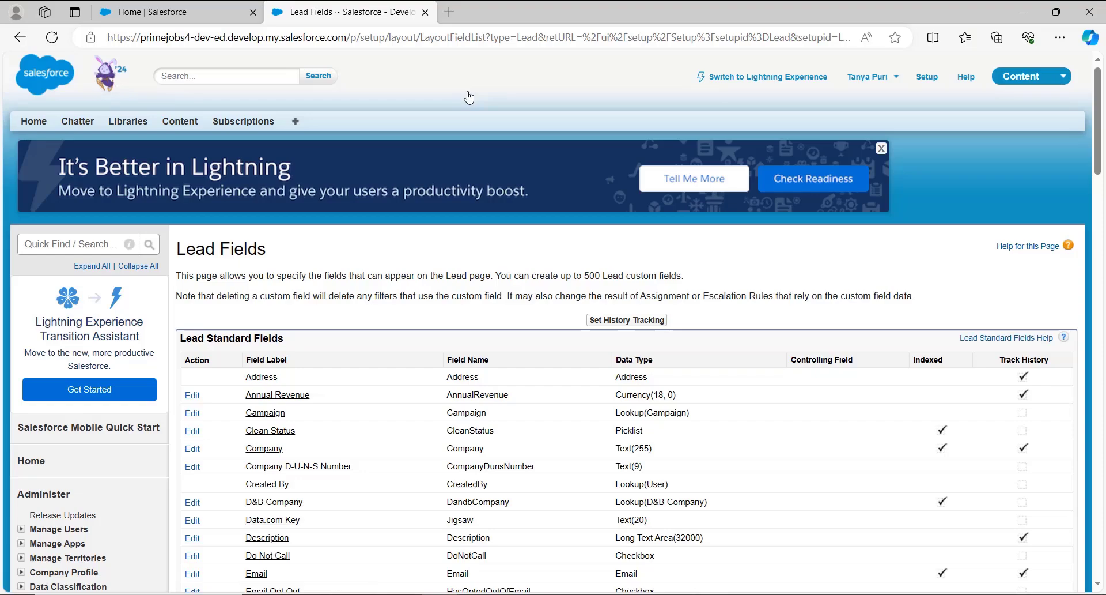
Go to the Lead object's page layouts and open the one named Lead Layout for editing.
{"action": "scroll", "coordinate": [40, 450], "scroll_direction": "down", "scroll_amount": 1}
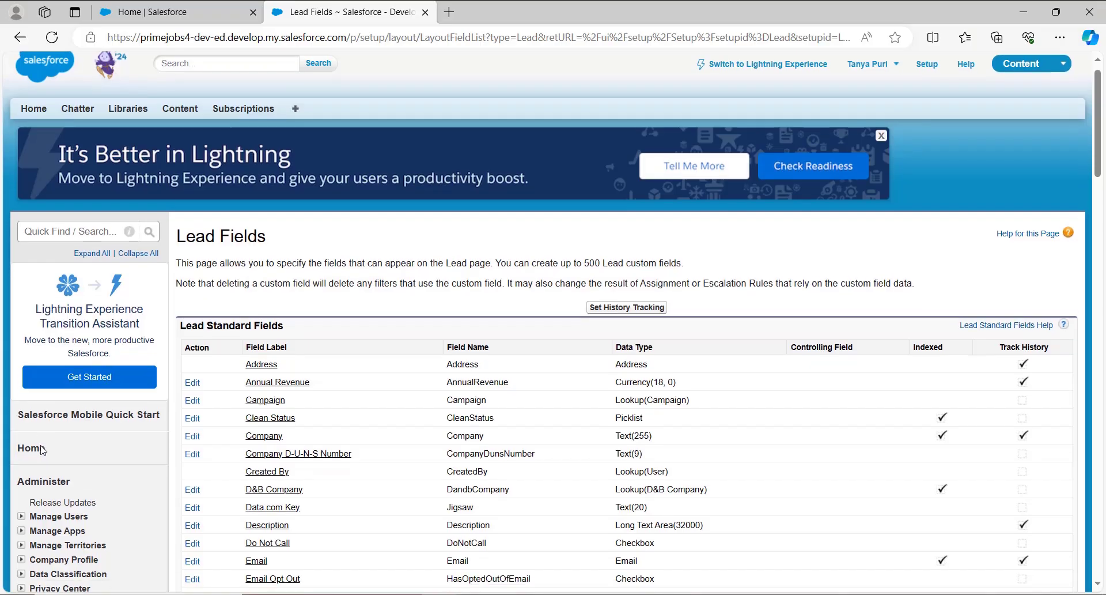
{"action": "scroll", "coordinate": [42, 449], "scroll_direction": "down", "scroll_amount": 10}
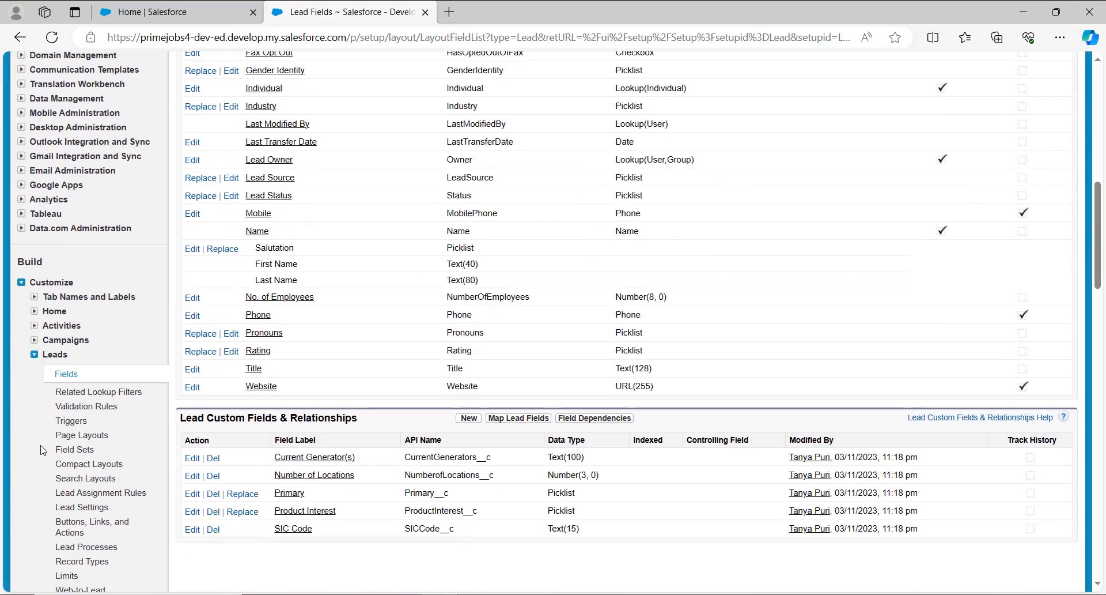
{"action": "scroll", "coordinate": [41, 450], "scroll_direction": "down", "scroll_amount": 3}
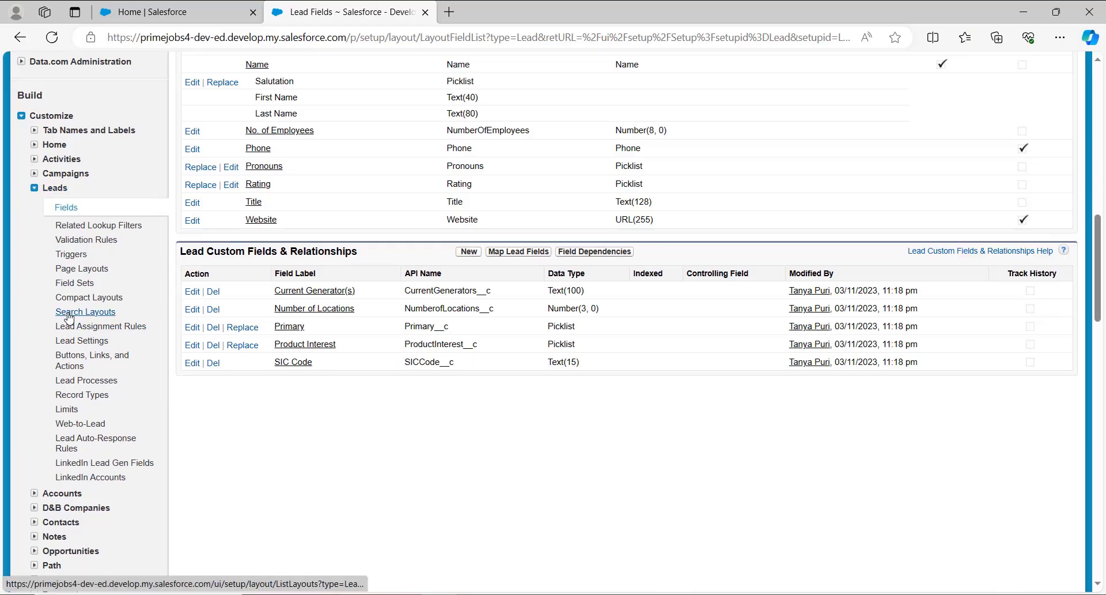
{"action": "left_click", "coordinate": [96, 271]}
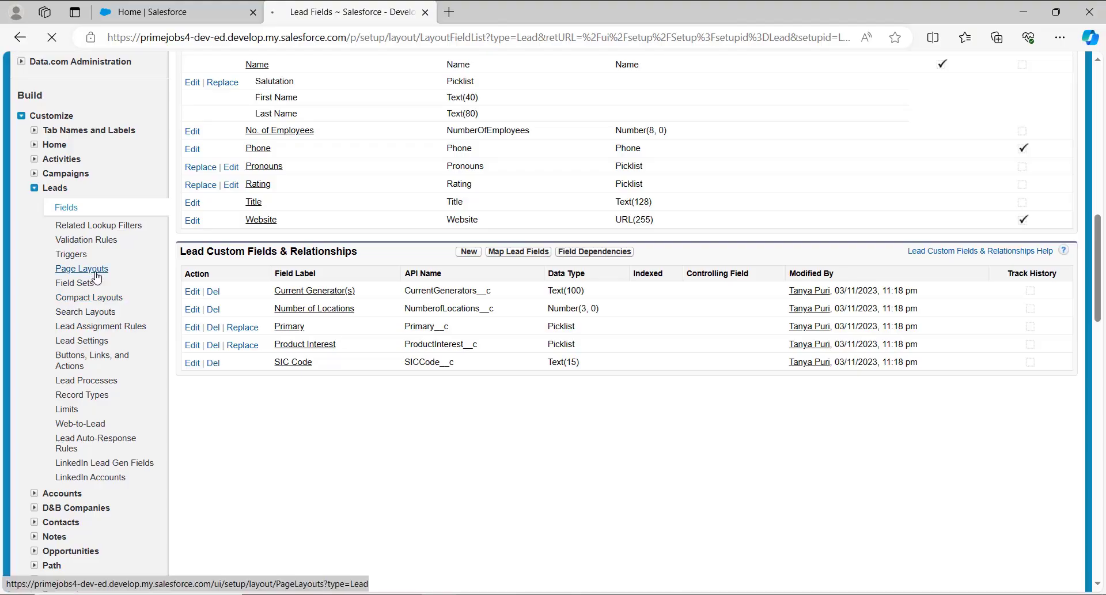
{"action": "scroll", "coordinate": [433, 394], "scroll_direction": "down", "scroll_amount": 1}
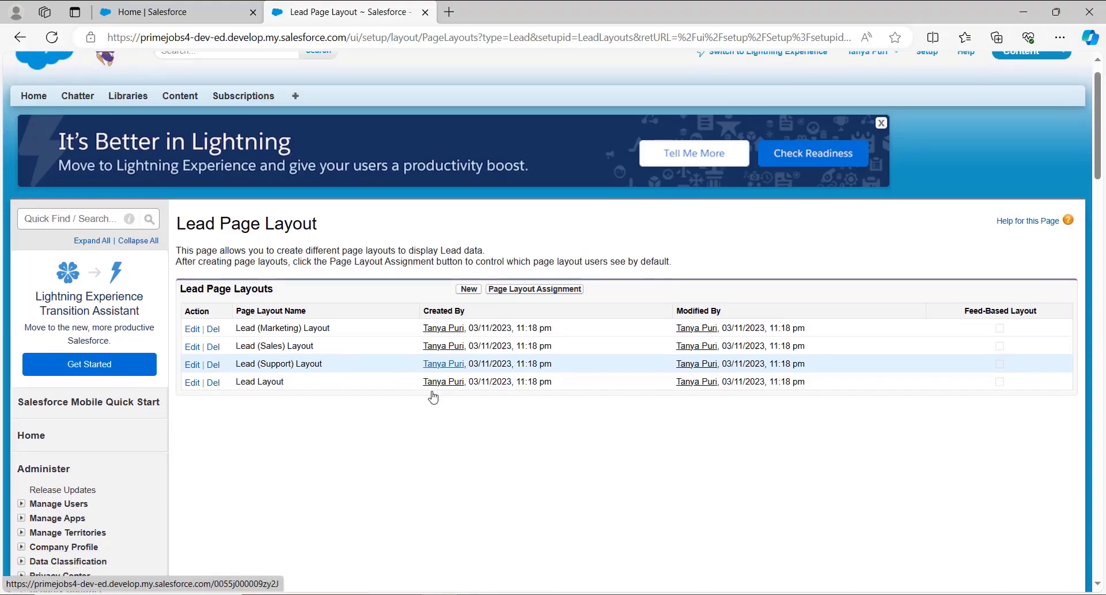
{"action": "scroll", "coordinate": [434, 392], "scroll_direction": "down", "scroll_amount": 2}
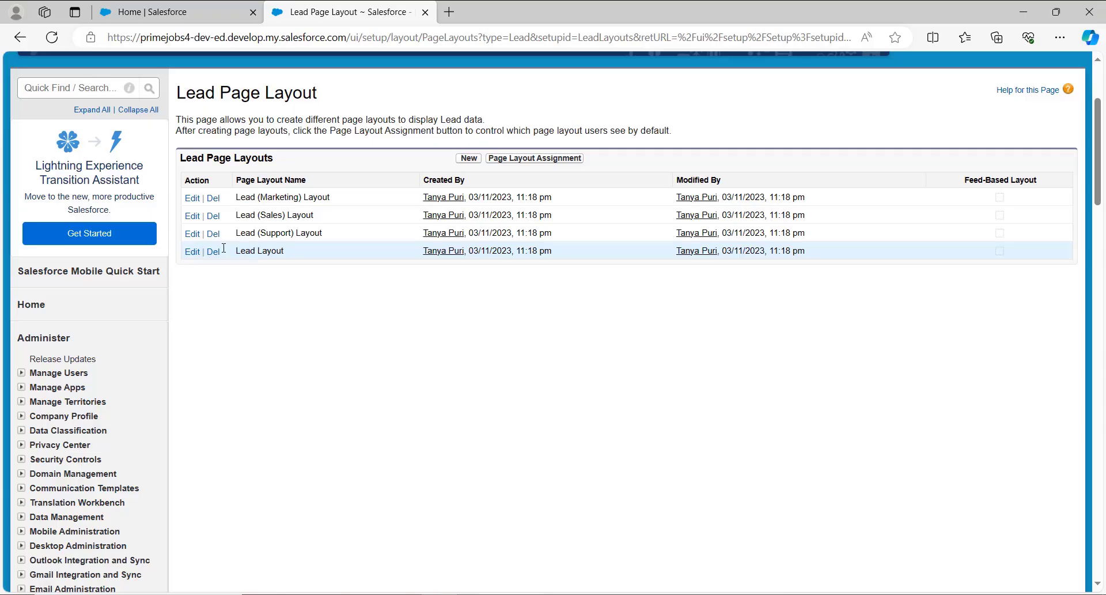
{"action": "left_click", "coordinate": [192, 257]}
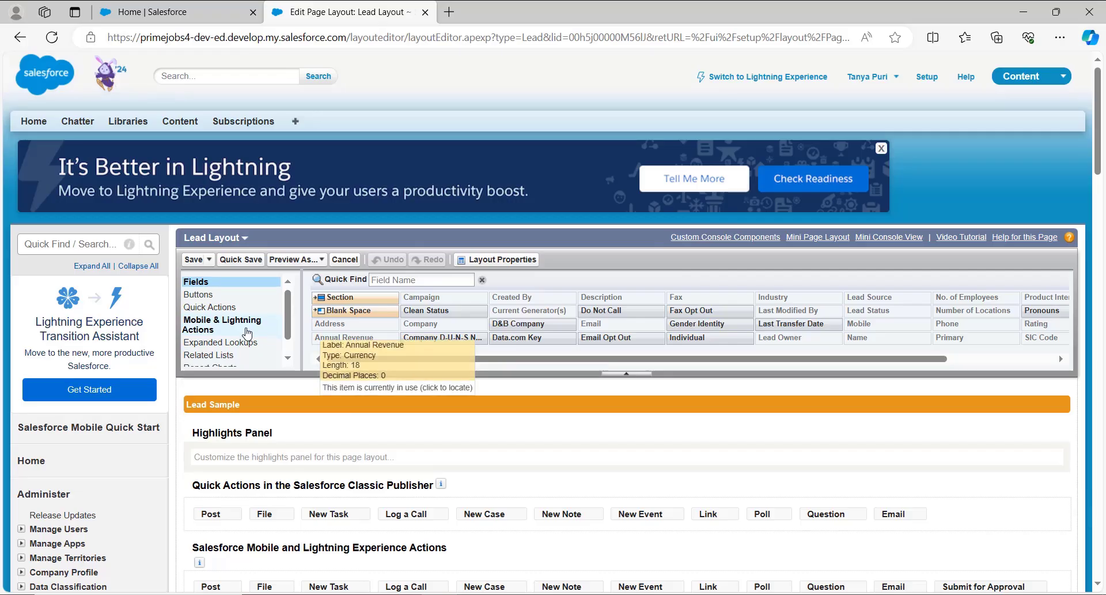
Add the Lead History related list above Open Activities in the layout's Related Lists section.
{"action": "scroll", "coordinate": [247, 333], "scroll_direction": "down", "scroll_amount": 1}
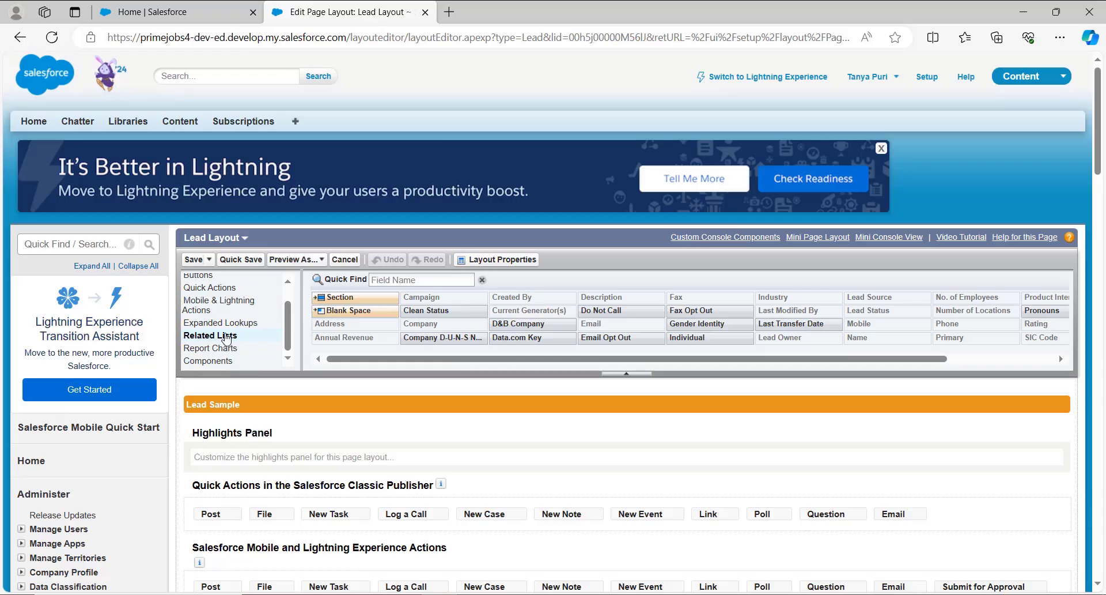
{"action": "left_click", "coordinate": [226, 337]}
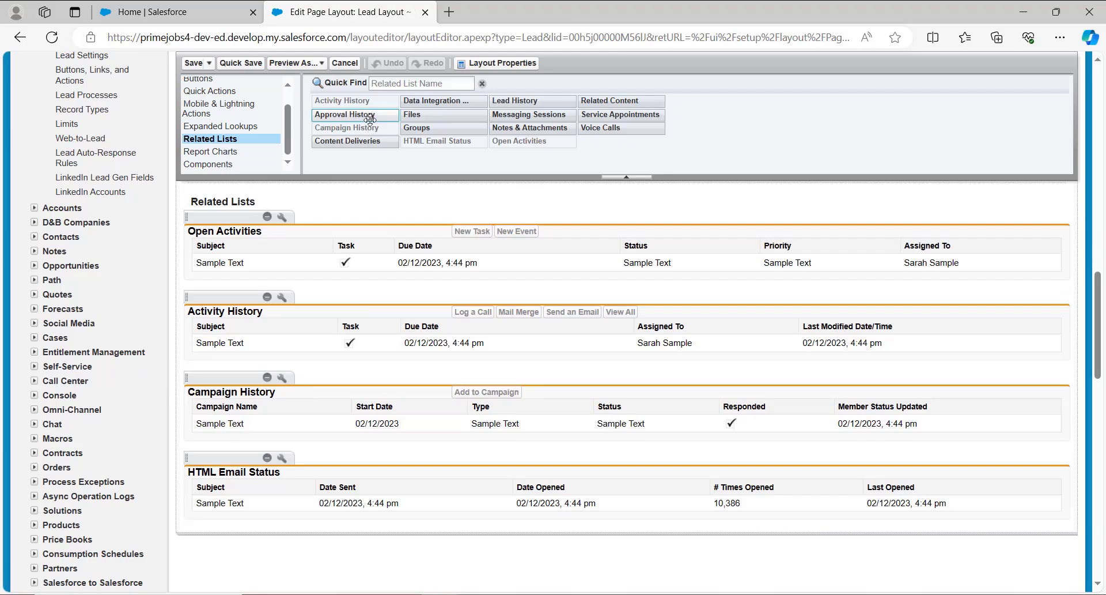
{"action": "scroll", "coordinate": [370, 120], "scroll_direction": "up", "scroll_amount": 1}
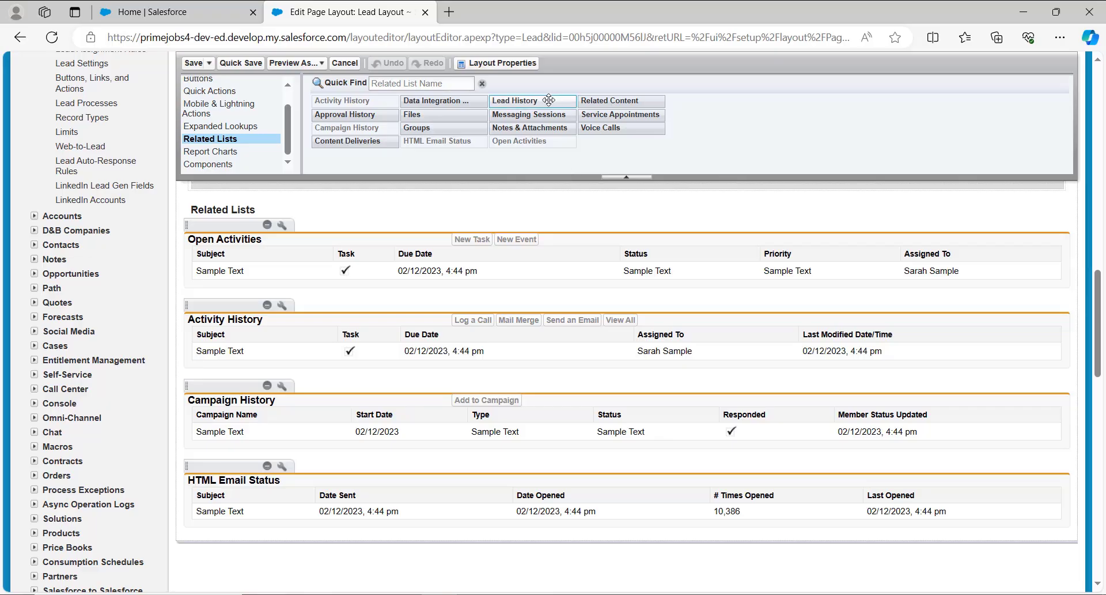
{"action": "left_click_drag", "start_coordinate": [548, 101], "coordinate": [222, 356]}
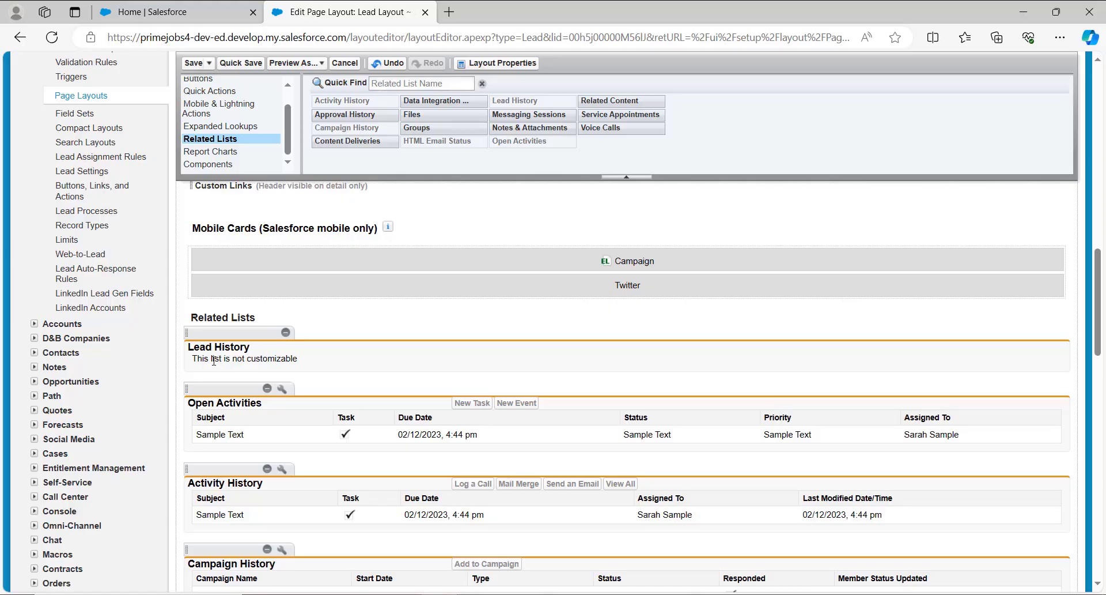
{"action": "scroll", "coordinate": [316, 425], "scroll_direction": "down", "scroll_amount": 3}
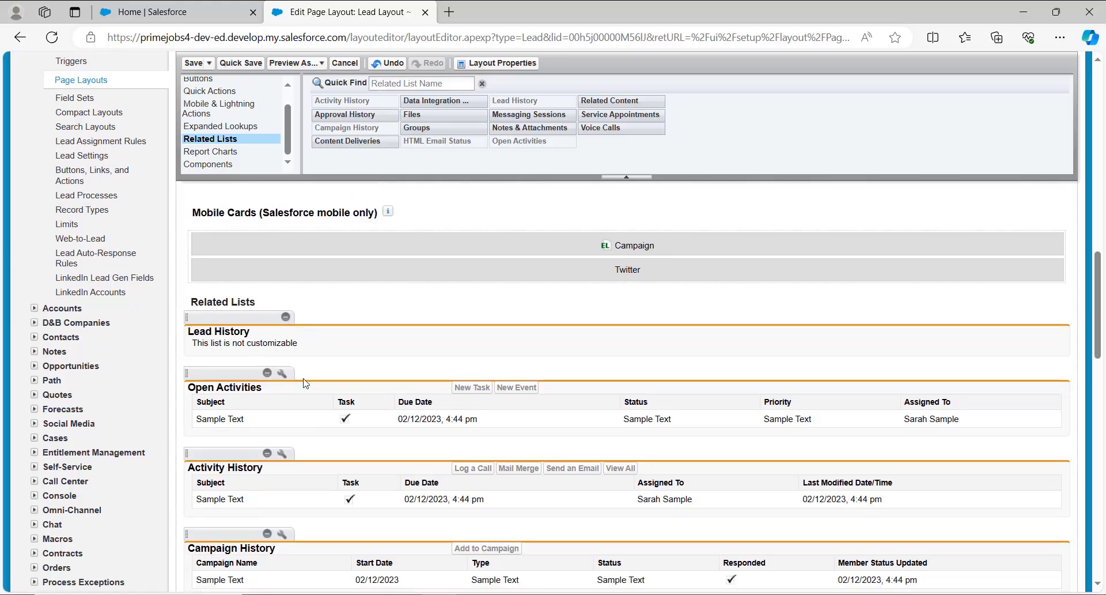
Save the Lead Layout and let the changes overwrite users' personal related list customizations.
{"action": "scroll", "coordinate": [305, 383], "scroll_direction": "up", "scroll_amount": 1}
{"action": "scroll", "coordinate": [305, 383], "scroll_direction": "up", "scroll_amount": 15}
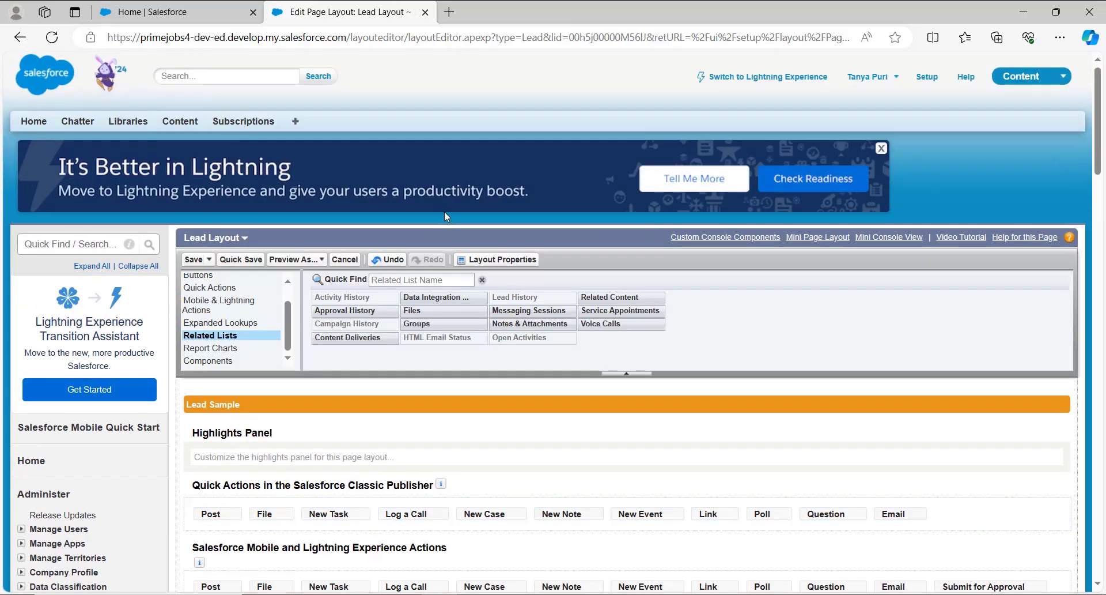
{"action": "left_click", "coordinate": [196, 260]}
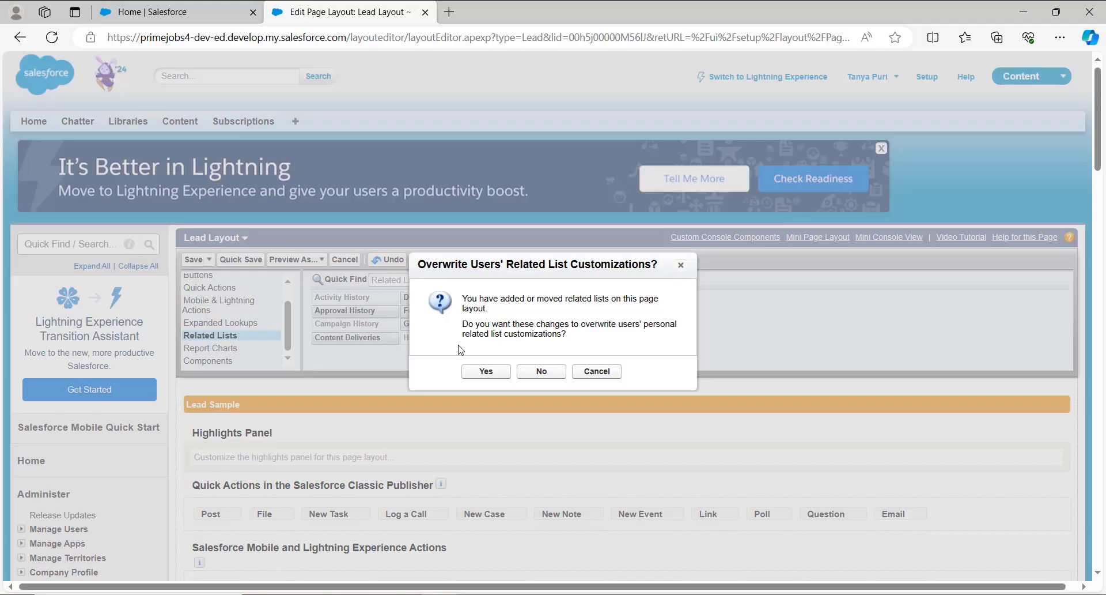
{"action": "left_click", "coordinate": [486, 371]}
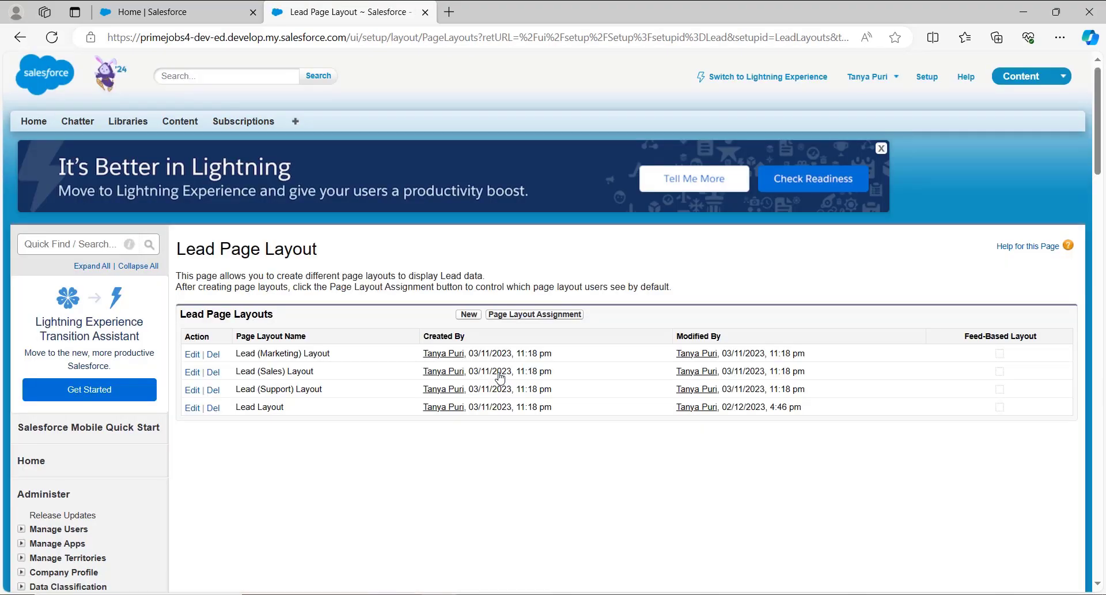
Show the All Open Leads view from the Leads home page and open the first lead's record.
{"action": "left_click", "coordinate": [296, 122]}
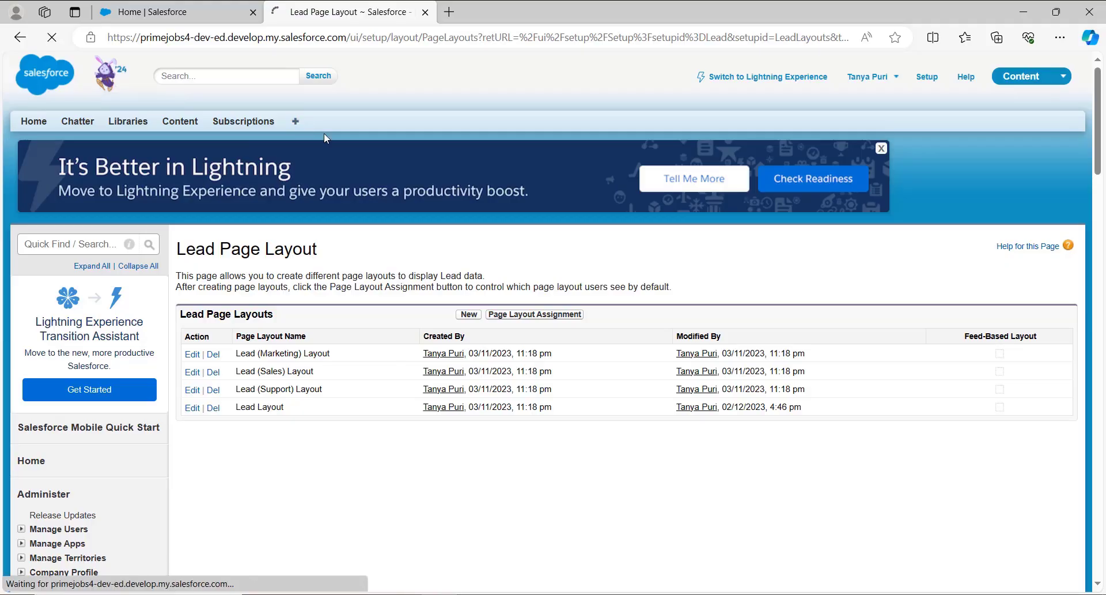
{"action": "scroll", "coordinate": [567, 273], "scroll_direction": "down", "scroll_amount": 1}
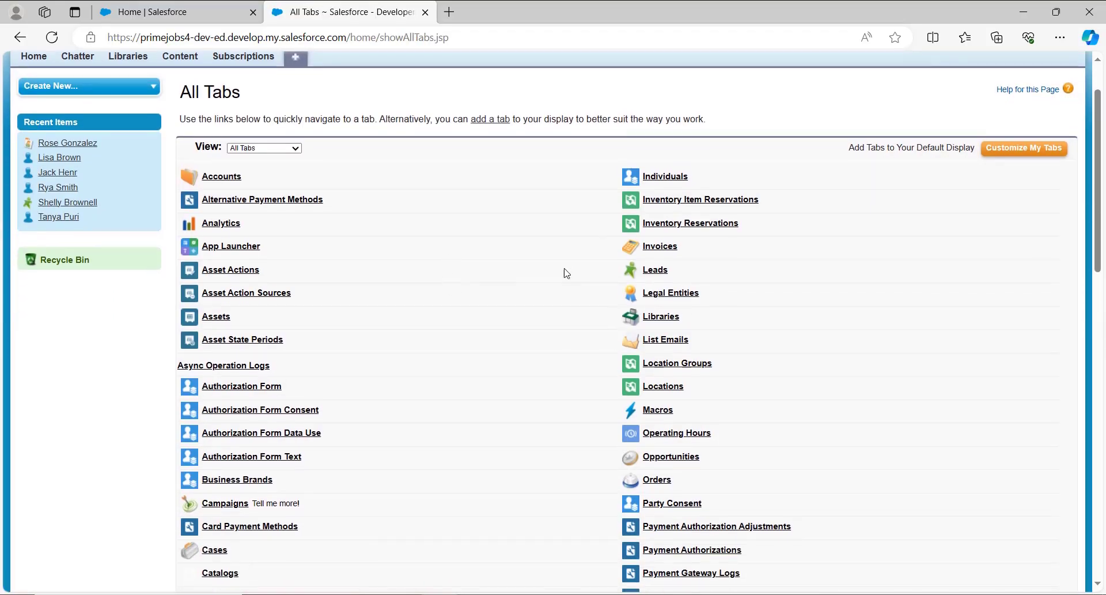
{"action": "left_click", "coordinate": [655, 270]}
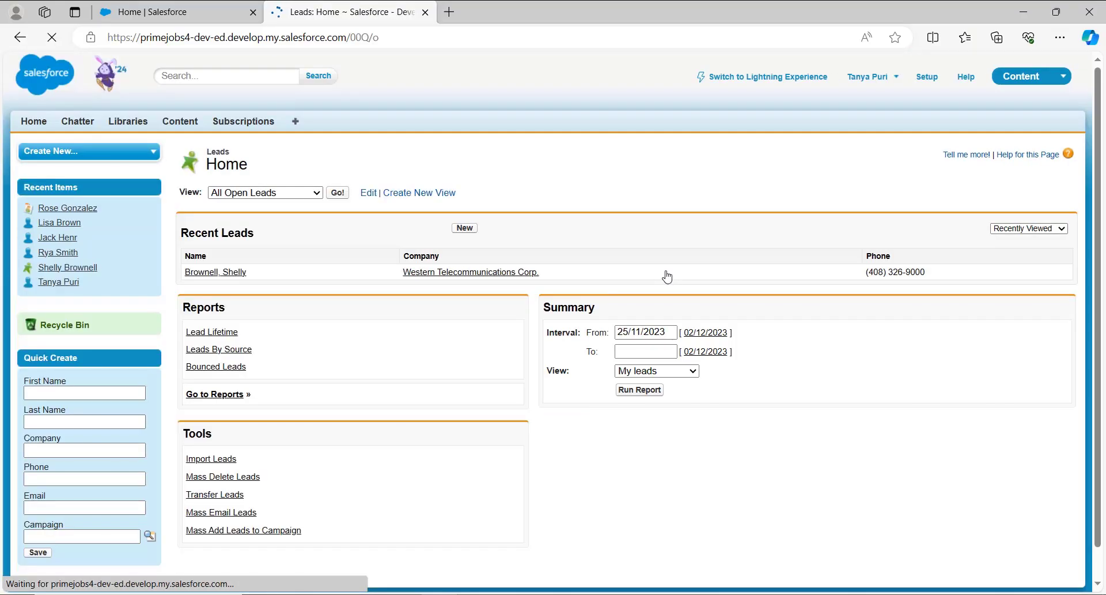
{"action": "left_click", "coordinate": [337, 193]}
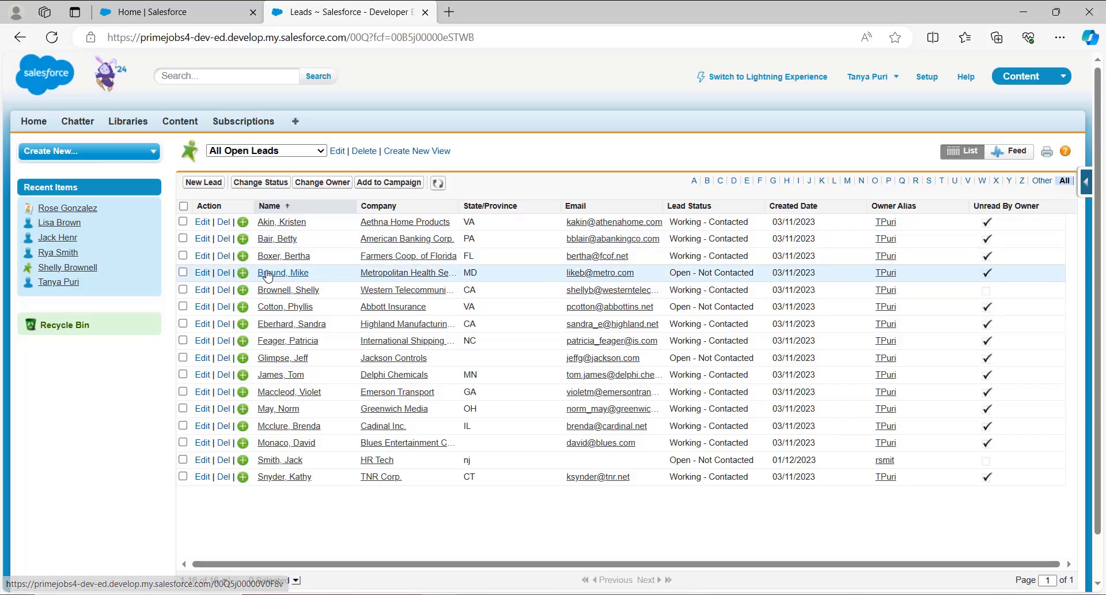
{"action": "left_click", "coordinate": [282, 222]}
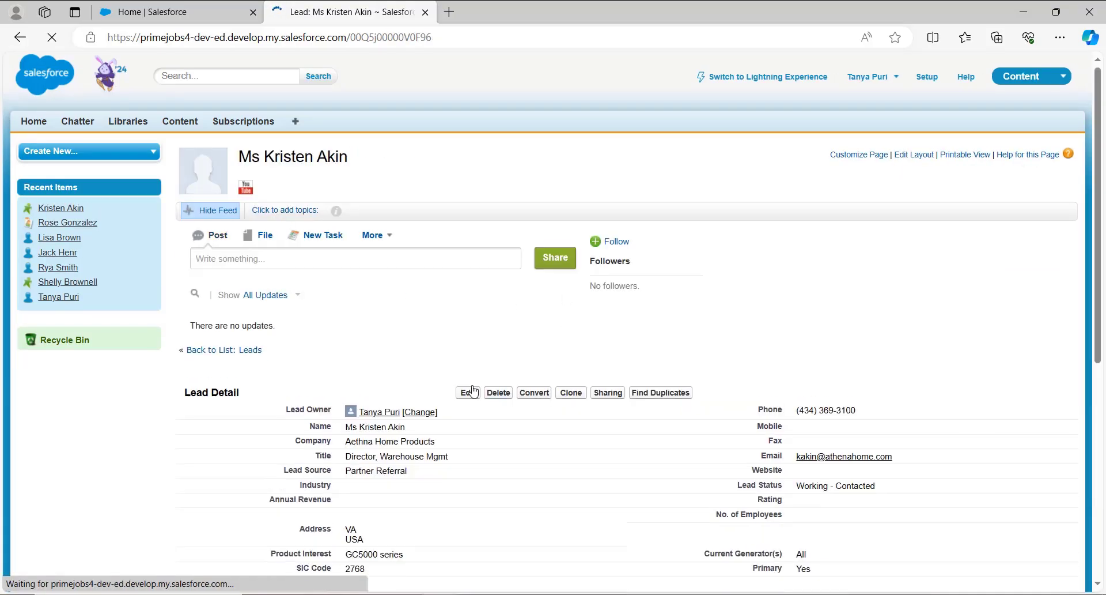
Edit the lead's email by removing three characters, "nah", from the domain, and save the record.
{"action": "left_click", "coordinate": [468, 392]}
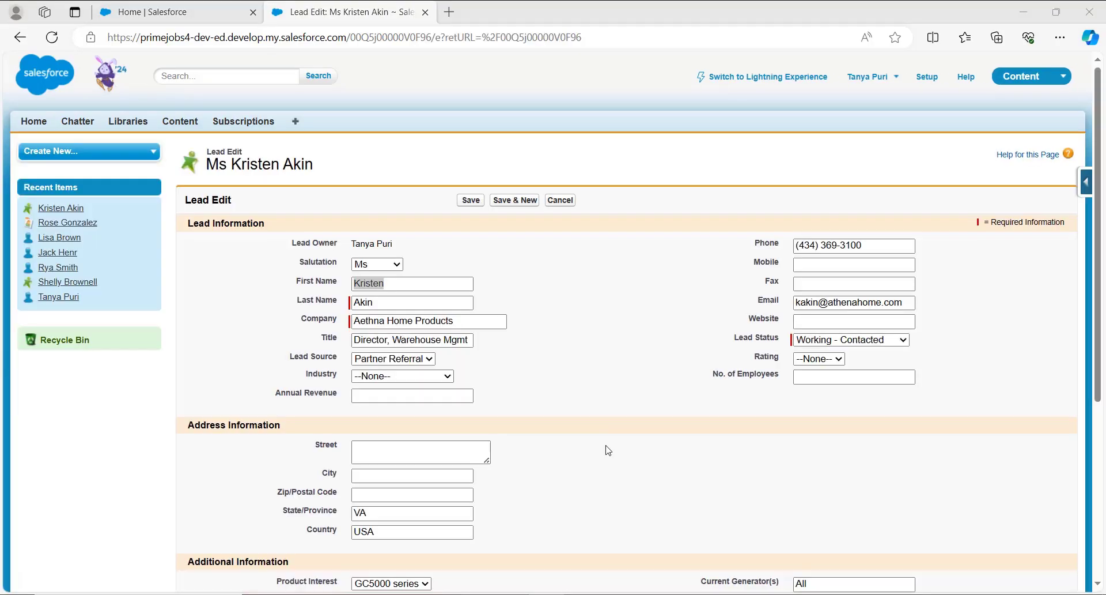
{"action": "left_click", "coordinate": [869, 306]}
{"action": "key", "text": "BackSpace"}
{"action": "key", "text": "BackSpace"}
{"action": "key", "text": "BackSpace"}
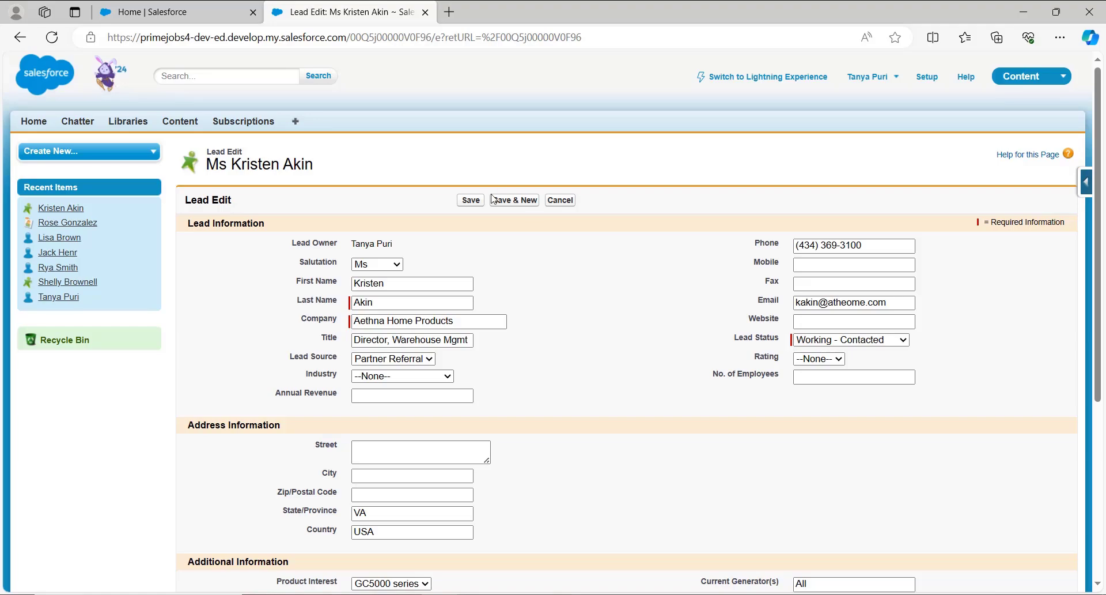
{"action": "left_click", "coordinate": [473, 201]}
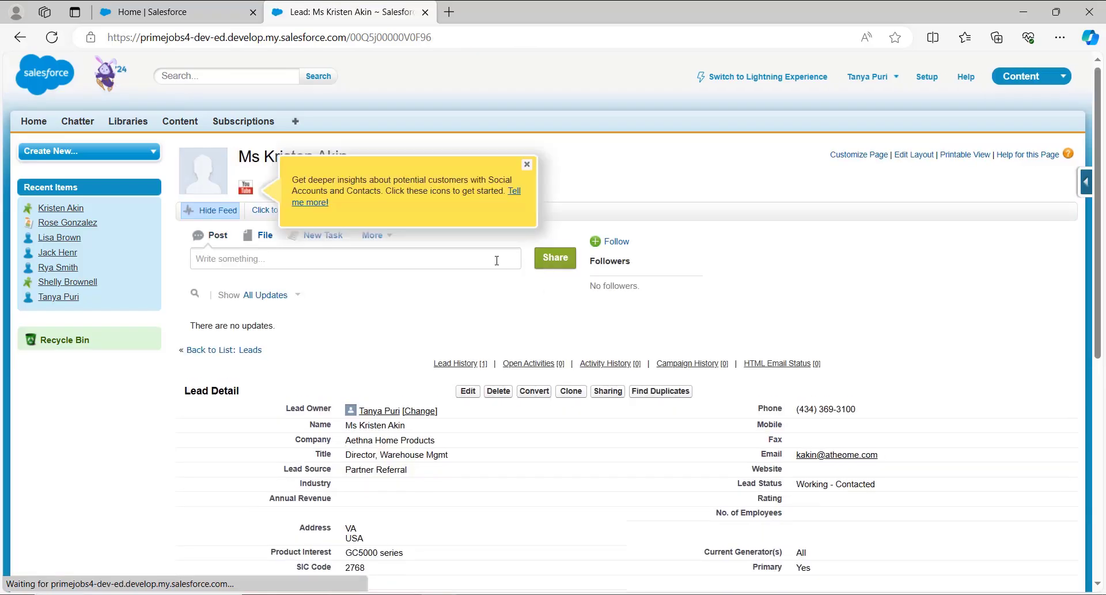
Examine the Lead History related list on the saved lead for the email change.
{"action": "scroll", "coordinate": [684, 286], "scroll_direction": "down", "scroll_amount": 2}
{"action": "mouse_move", "coordinate": [684, 286]}
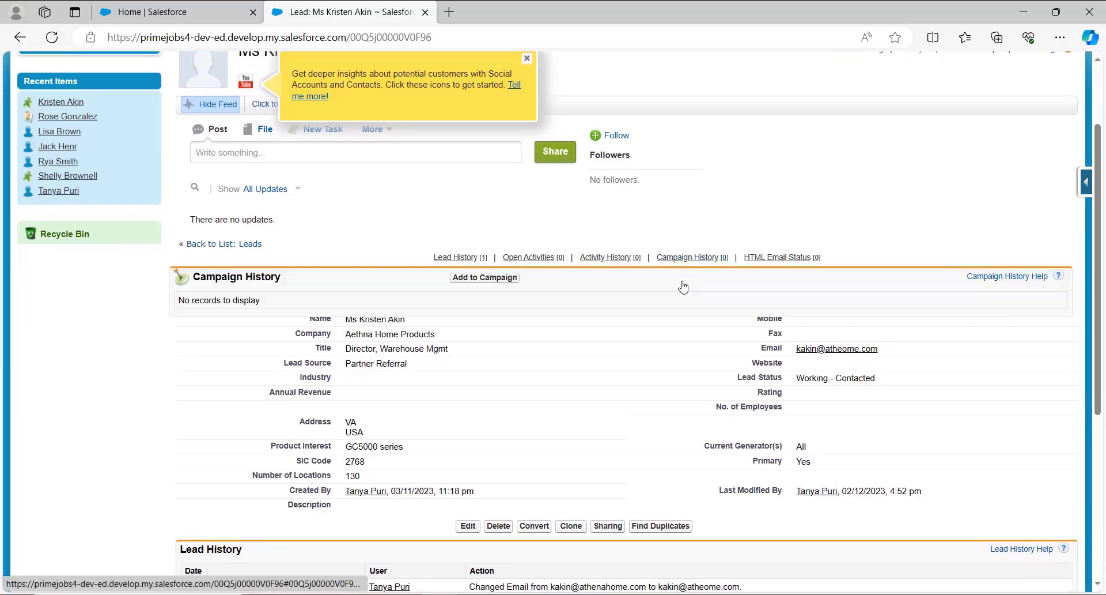
{"action": "scroll", "coordinate": [683, 286], "scroll_direction": "down", "scroll_amount": 2}
{"action": "scroll", "coordinate": [682, 286], "scroll_direction": "down", "scroll_amount": 3}
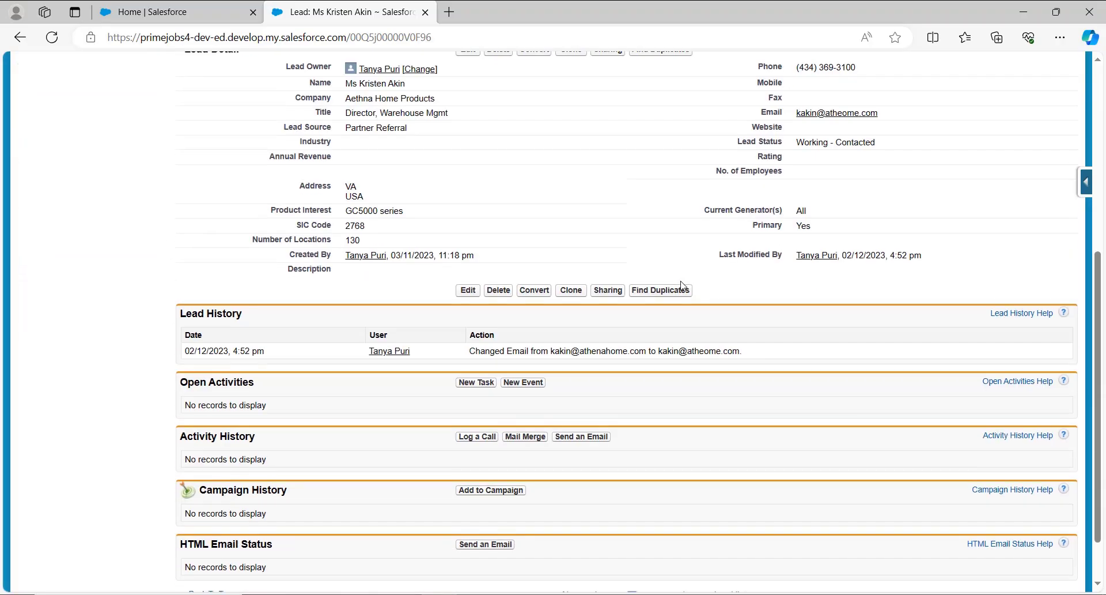